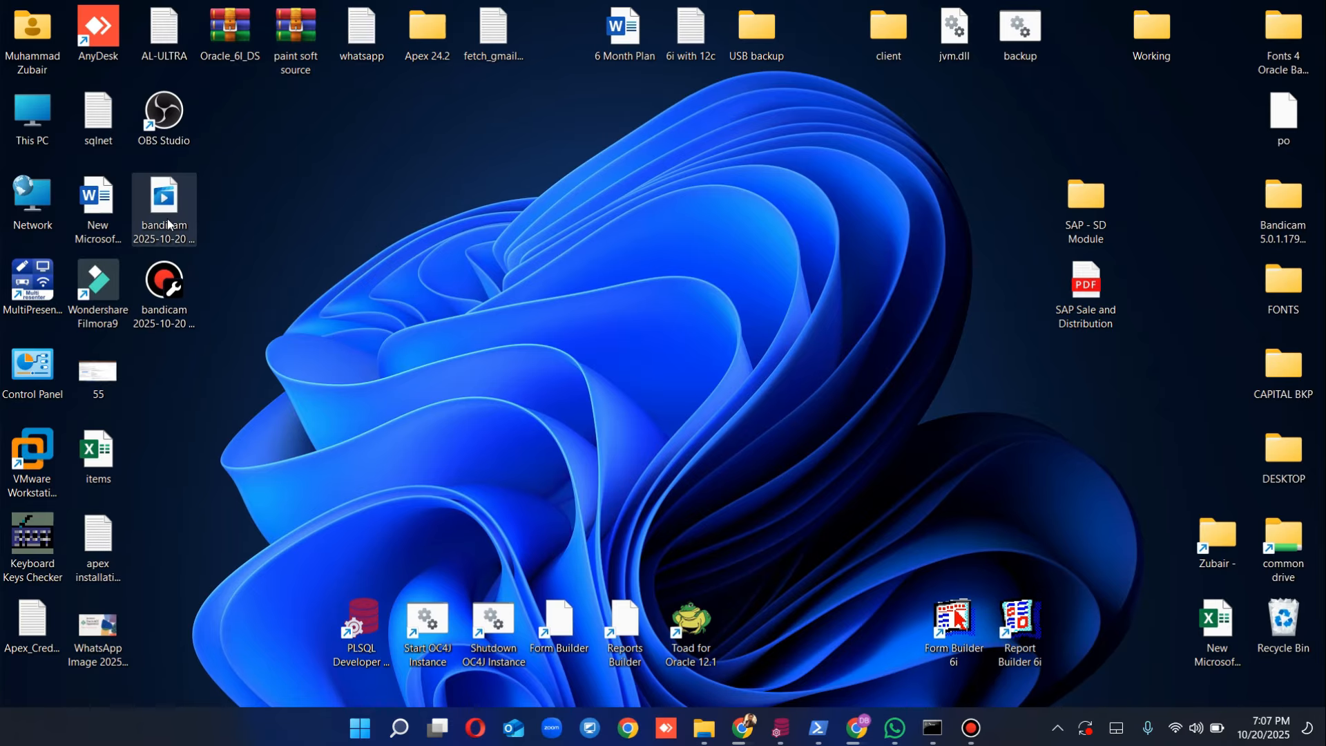
Step: Launch Microsoft Edge and load the Oracle REST Data Services page at localhost:8080/ords
left_click(401, 730)
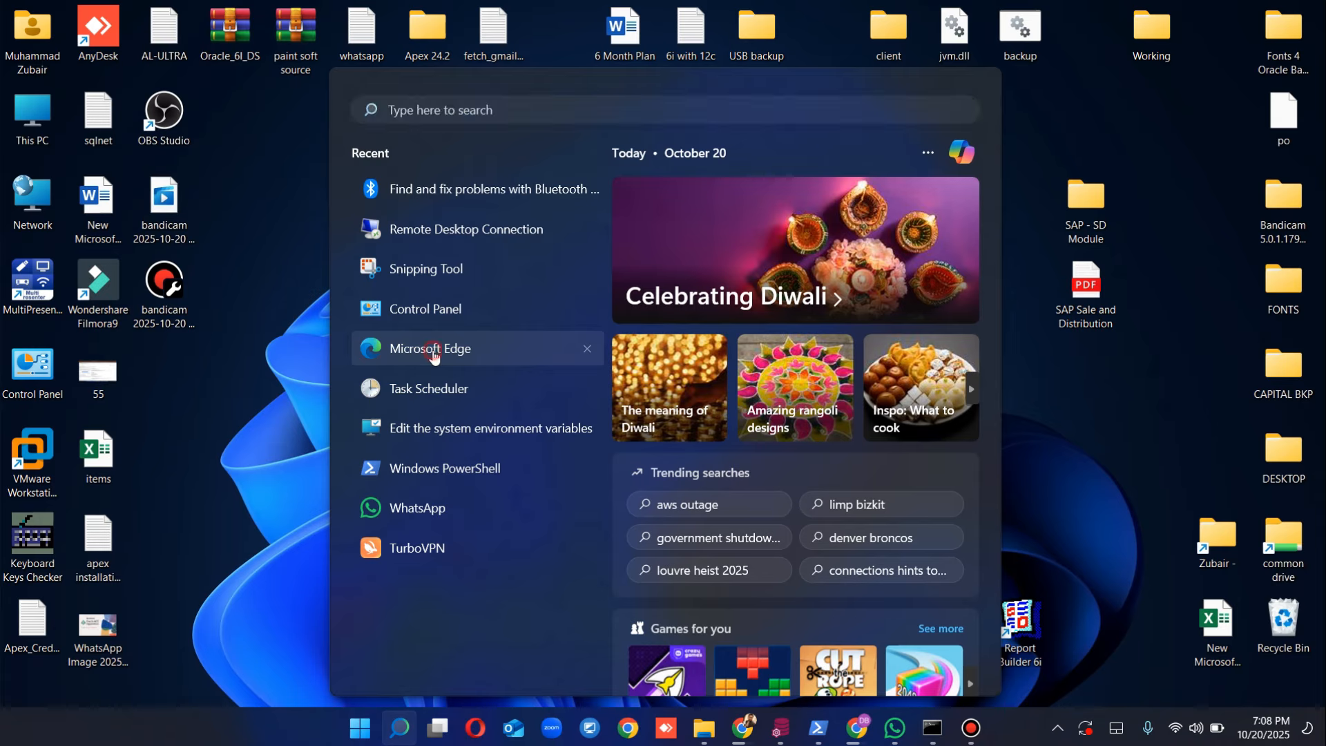
left_click(433, 351)
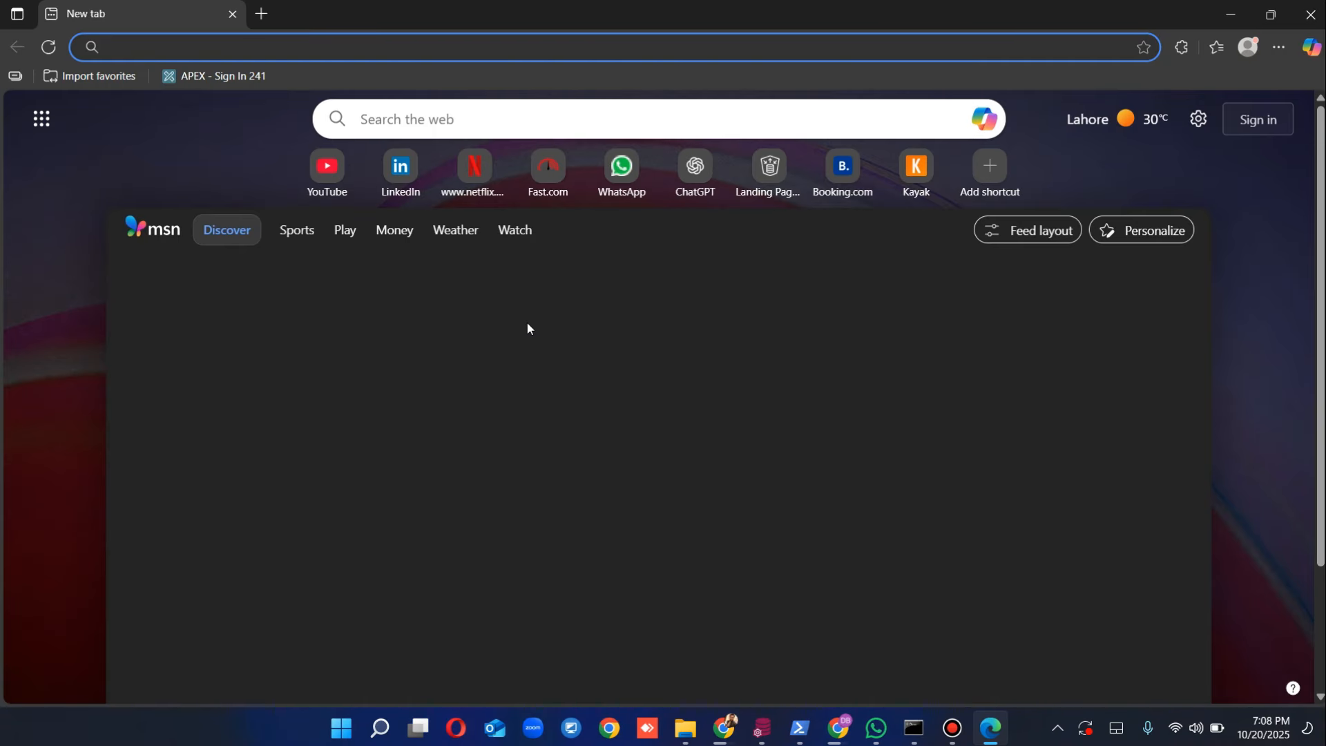
type("localhost:8080/ords")
key("Return")
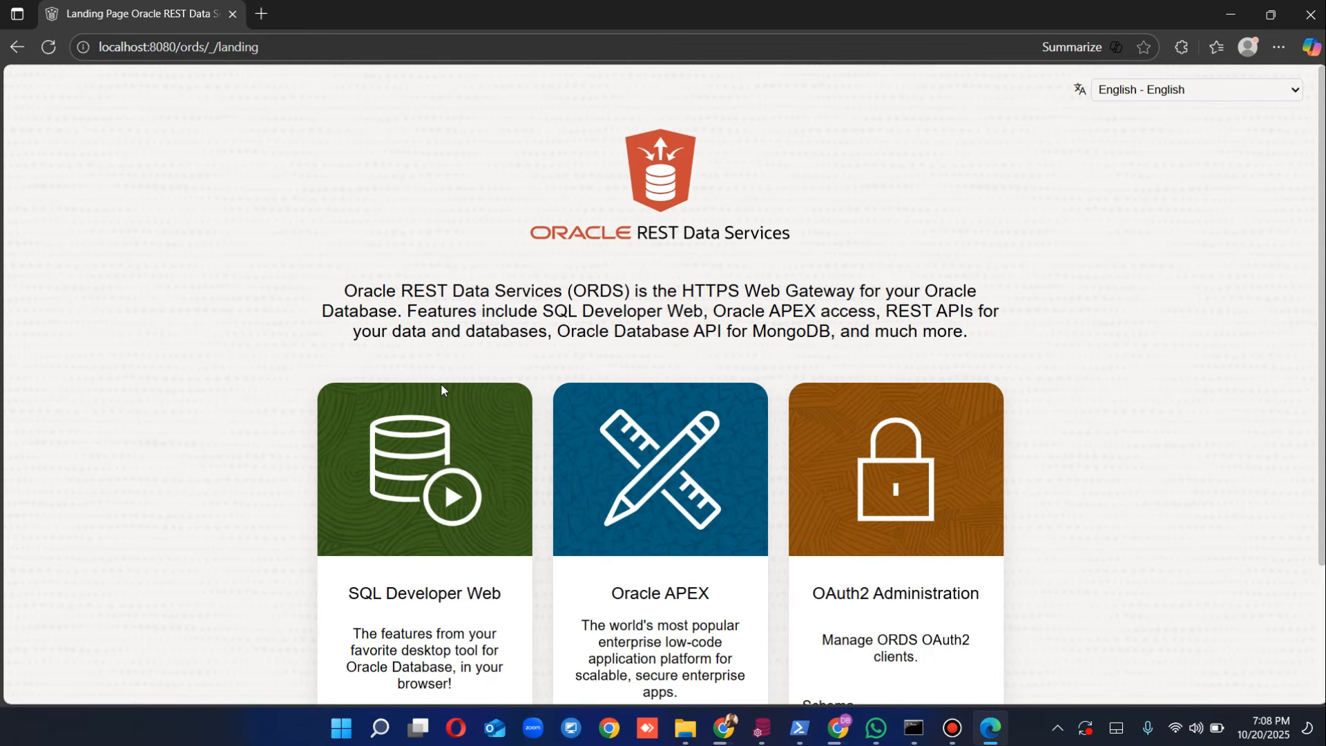
Step: Open the Oracle APEX sign-in page and enter workspace internal, username admin and the password
scroll(442, 385, "down", 3)
left_click(639, 561)
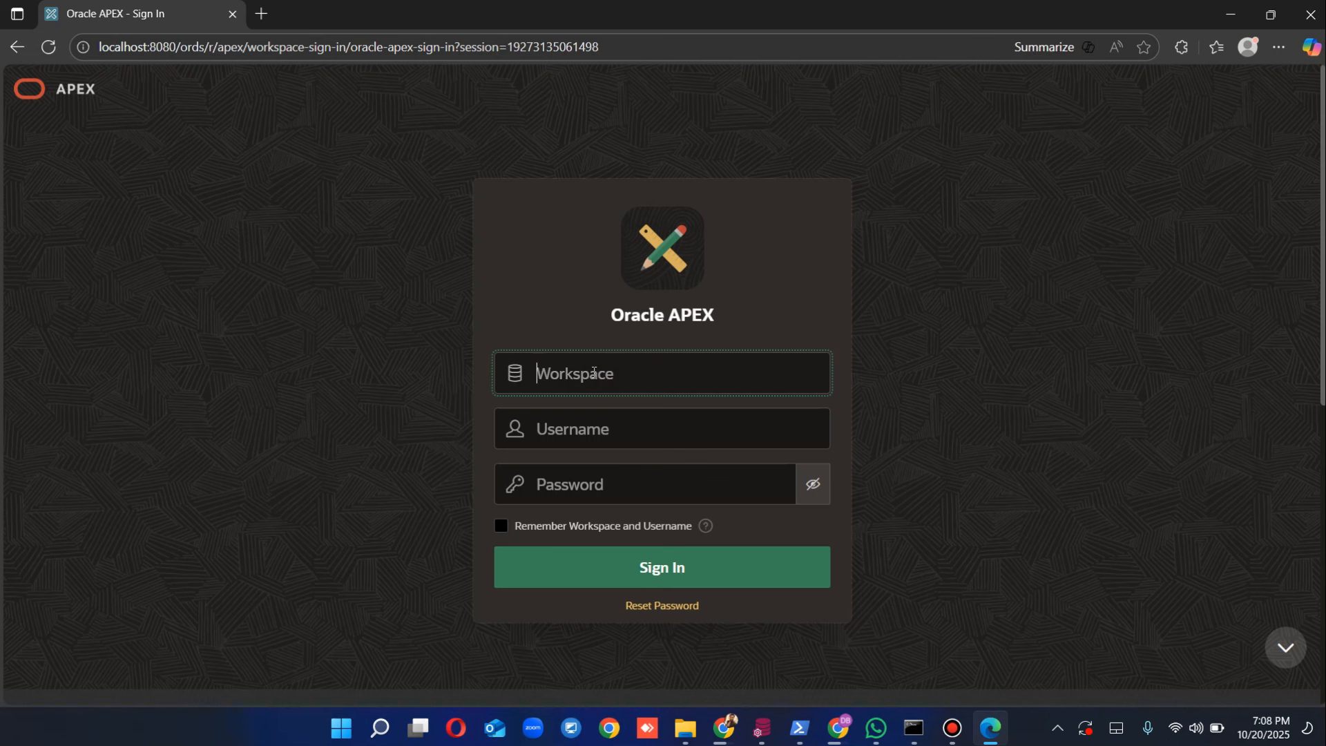
type("internal")
key("Tab")
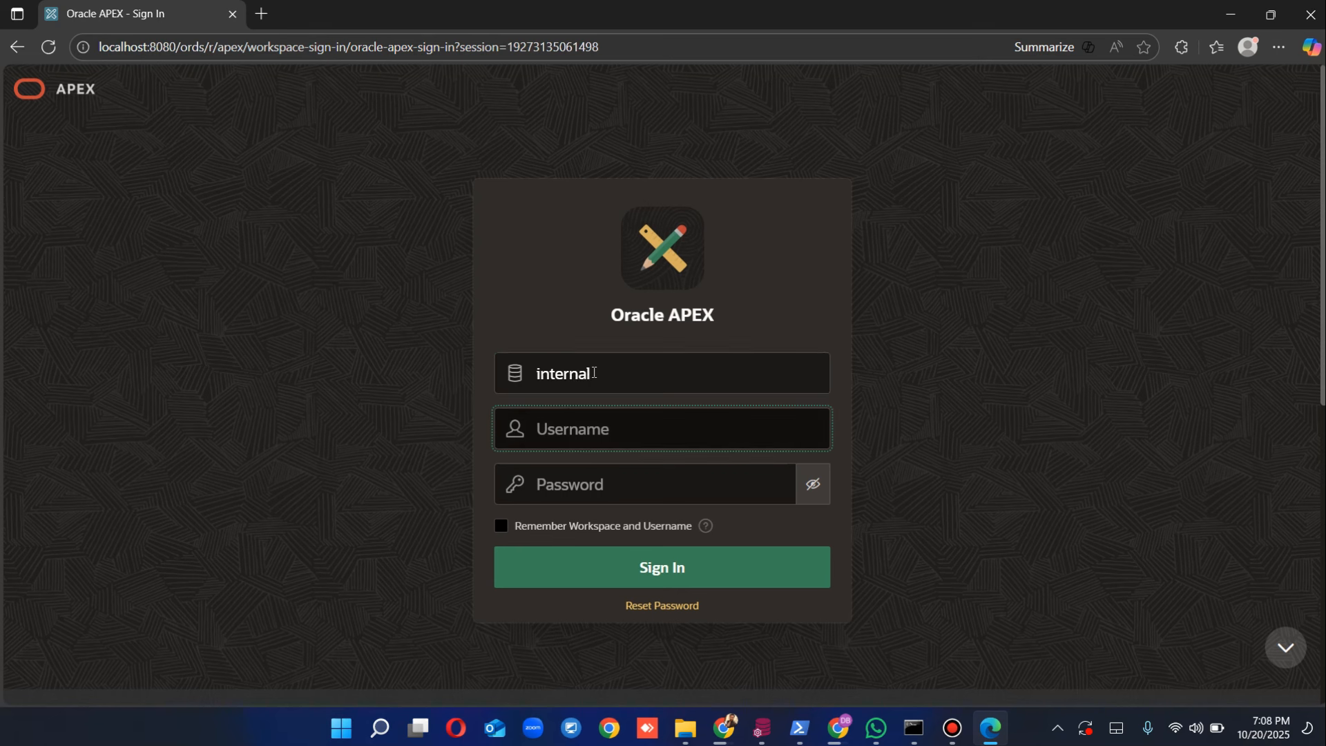
type("admin")
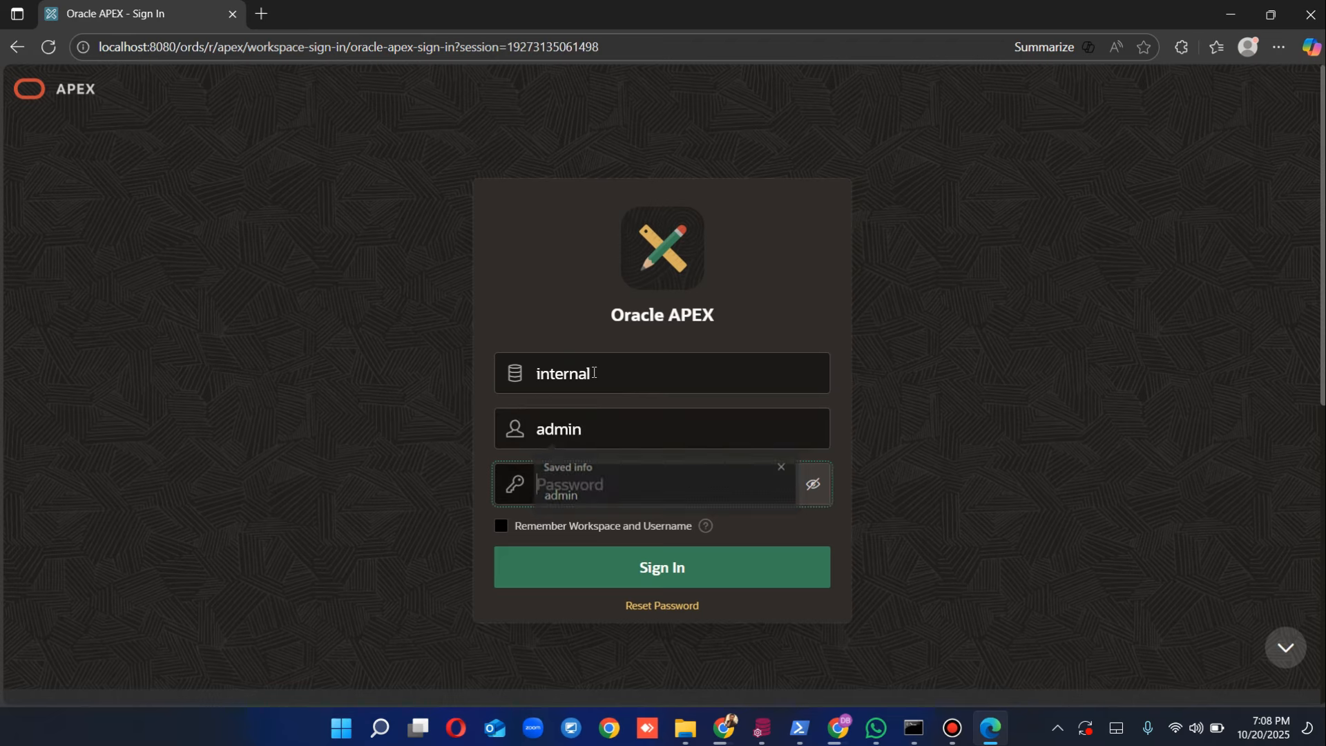
key("Tab")
type("a••••••••")
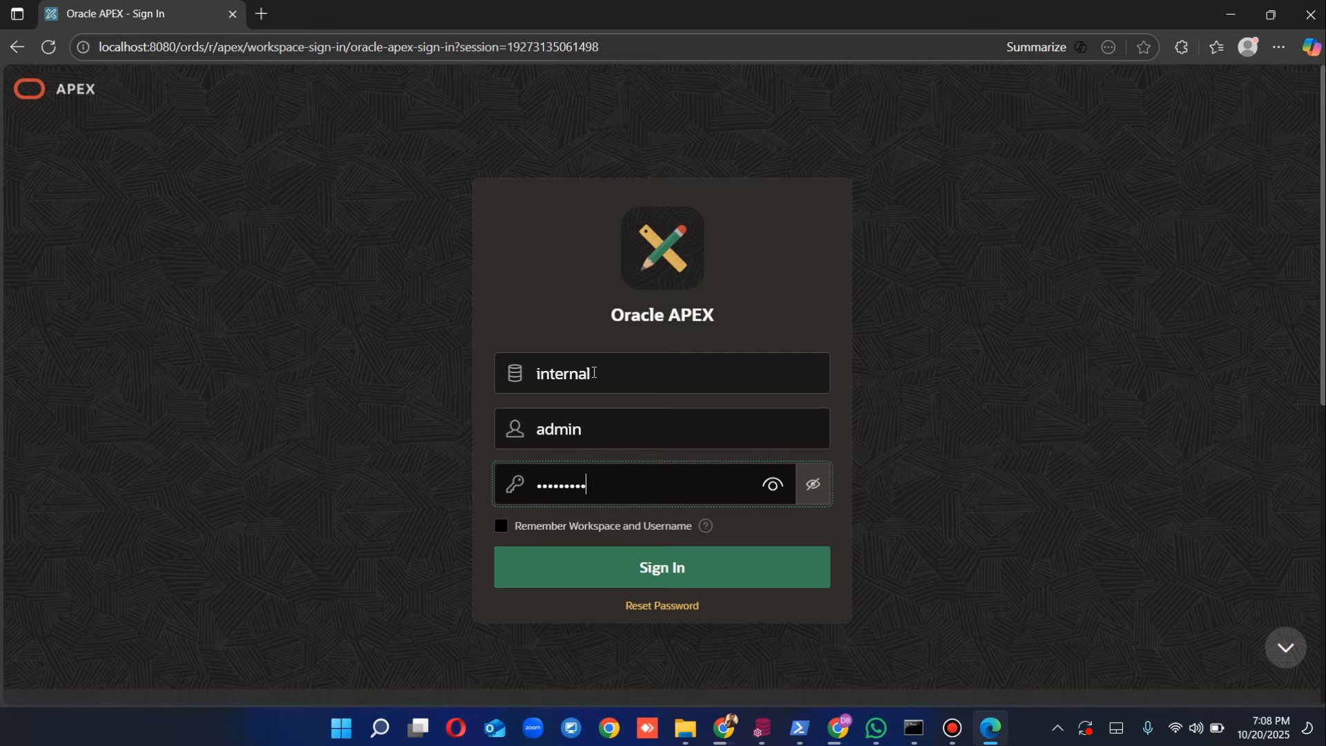
type("••••")
Step: Sign in as instance administrator, decline saving the password, and start Create Workspace
key("Return")
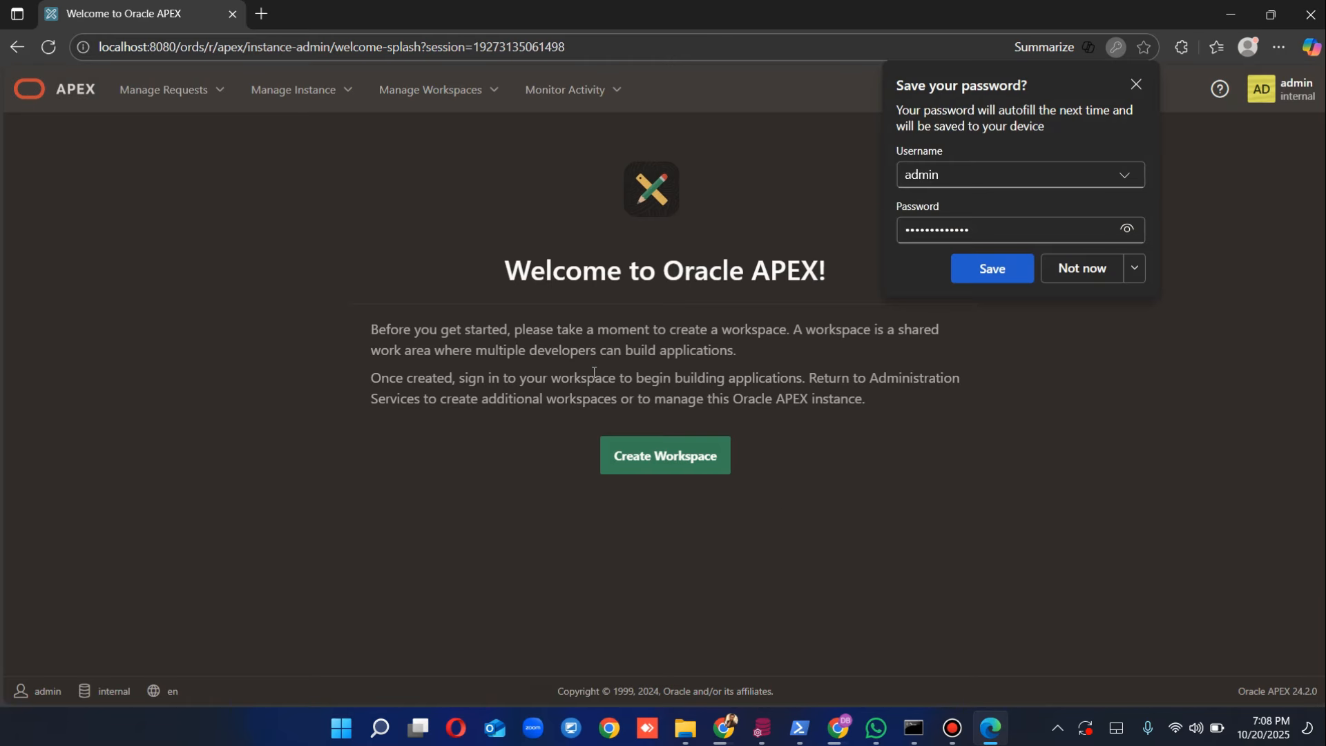
left_click(1088, 268)
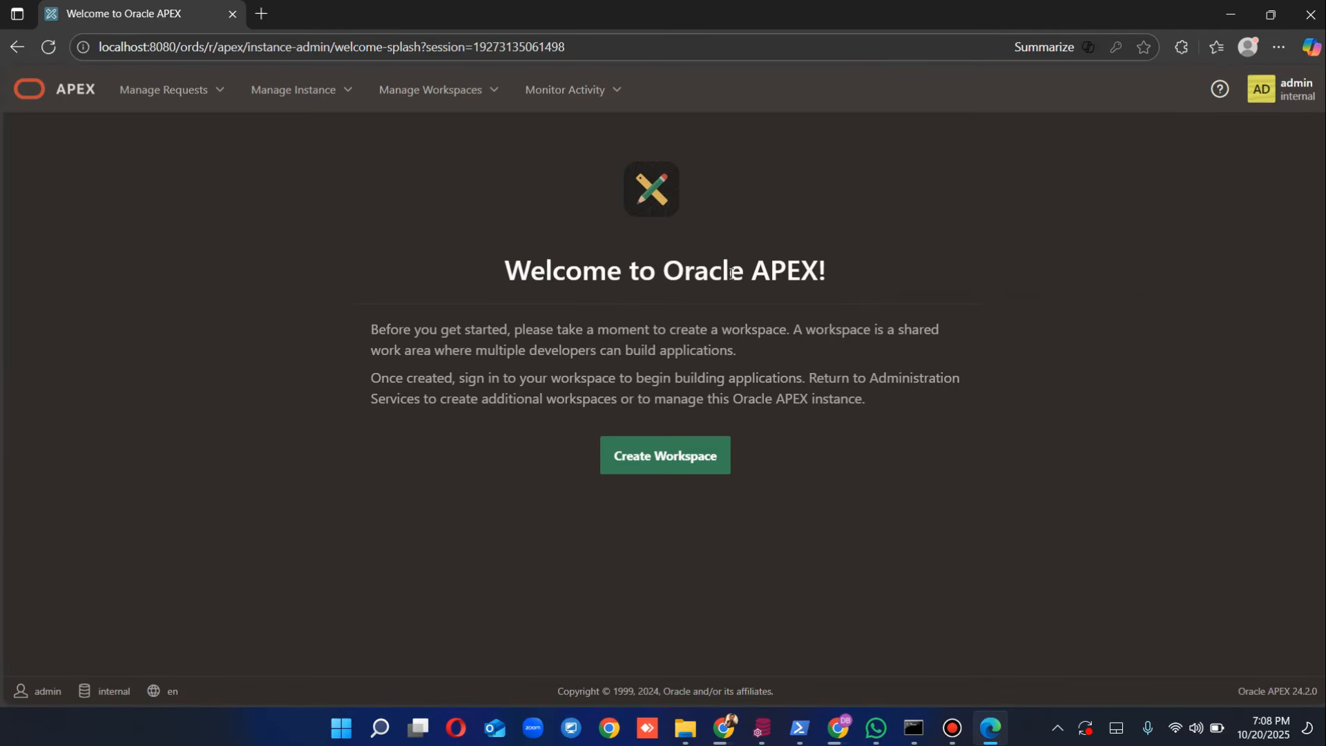
left_click(656, 462)
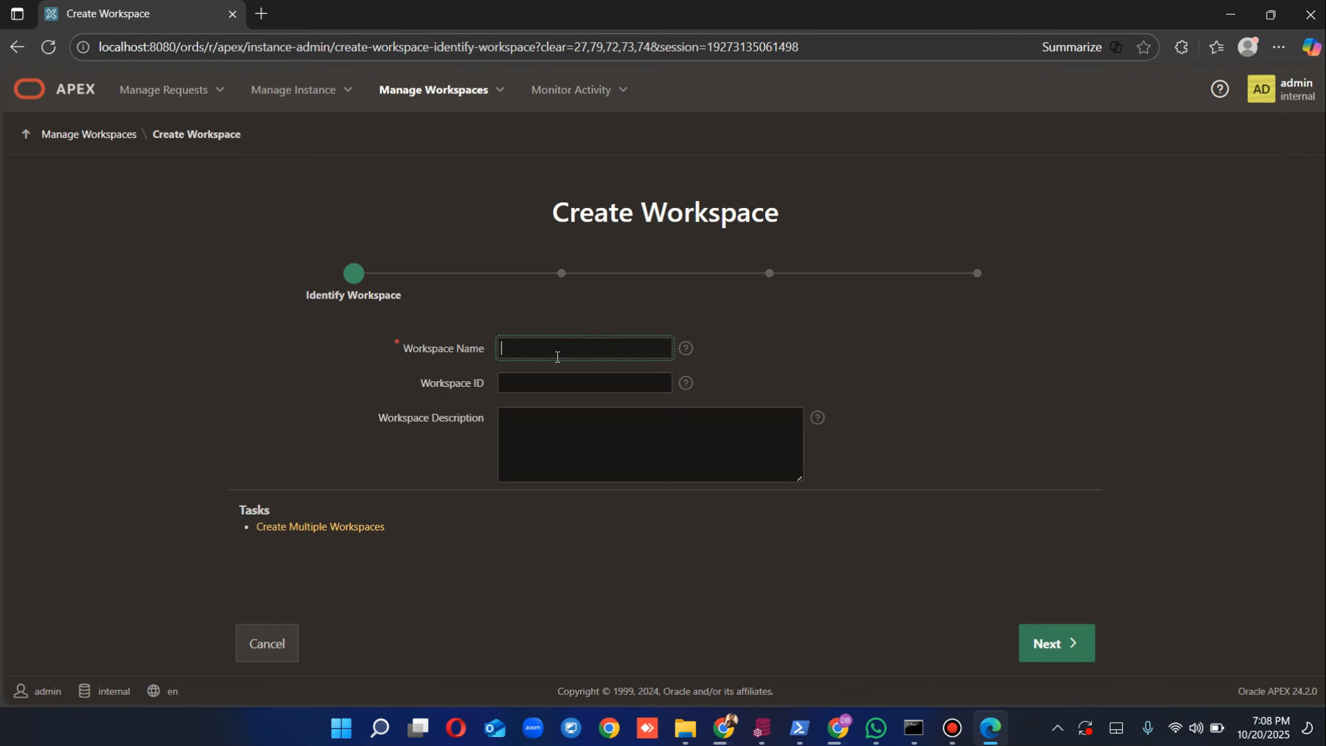
Step: Enter workspace name Test-app, description 'For Test Developement' and ID 1000000, fixing the invalid ID
type("Test-app")
key("Tab")
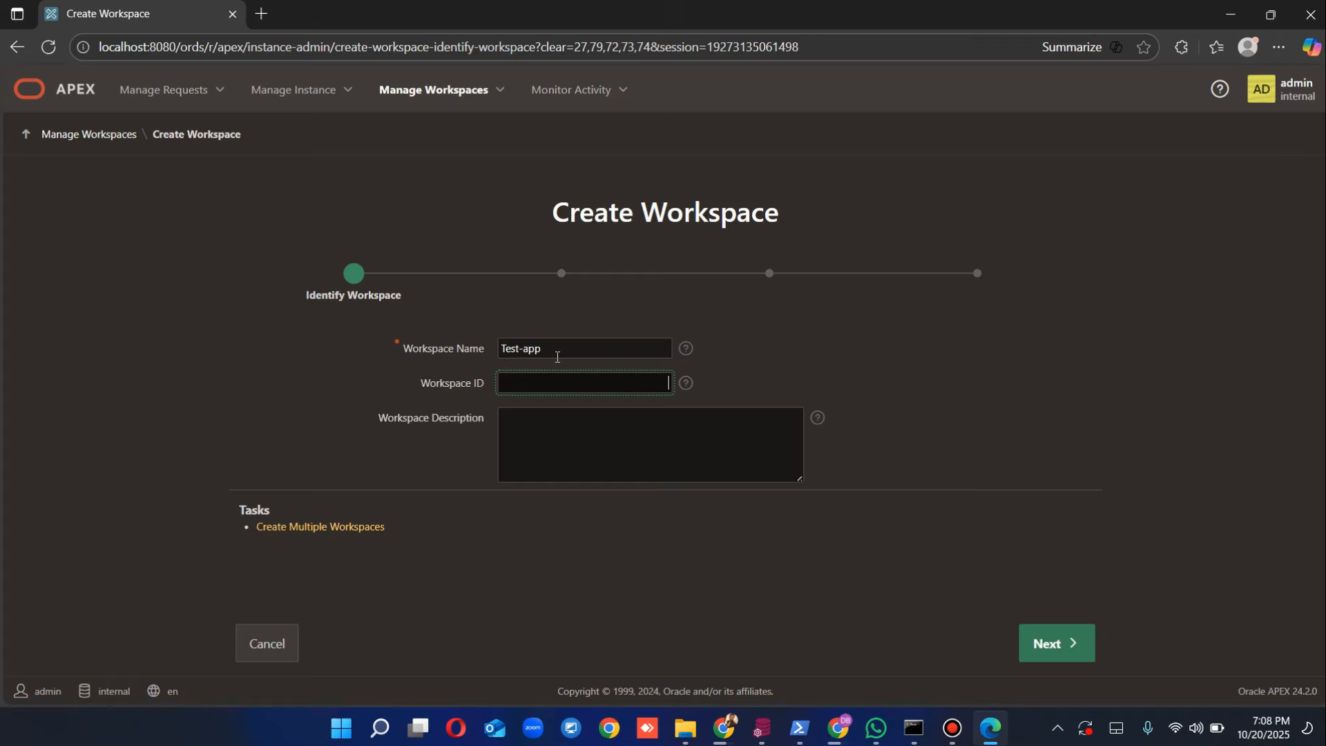
type("000000001")
left_click(574, 438)
type("For")
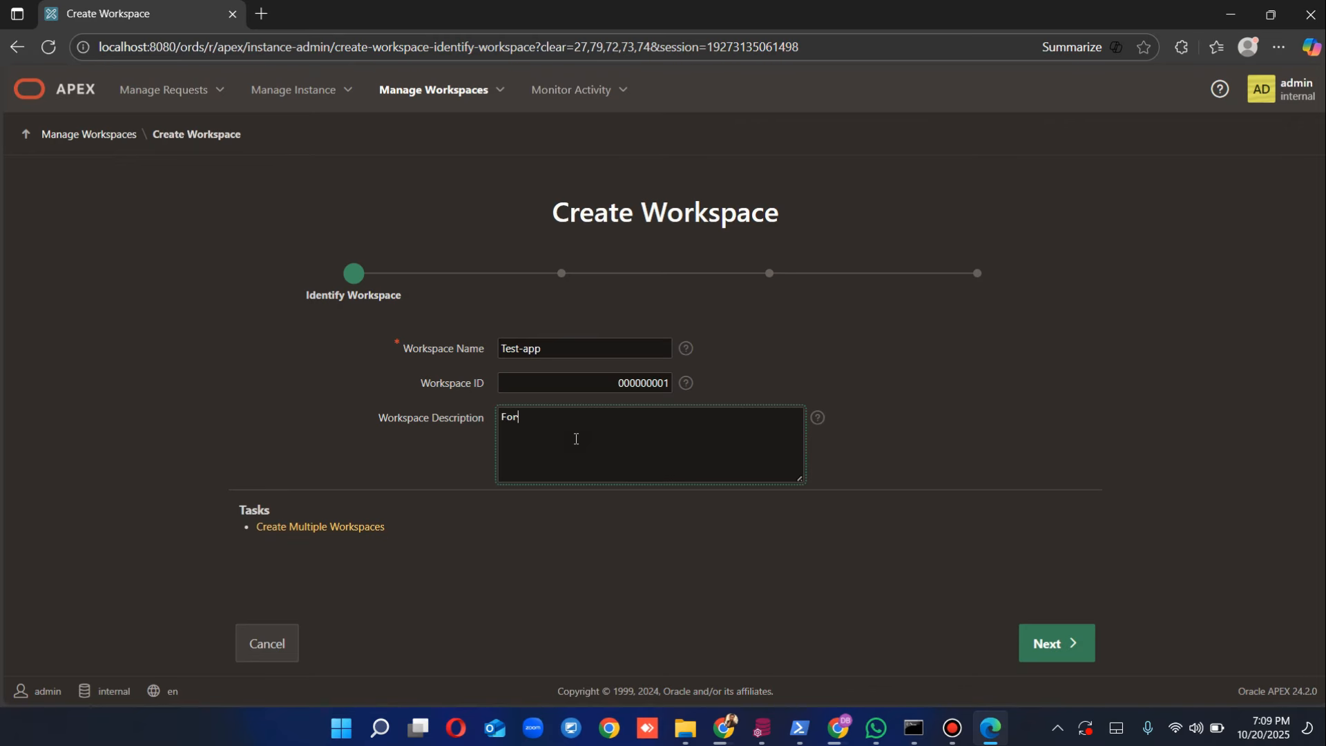
type(" Test Developement")
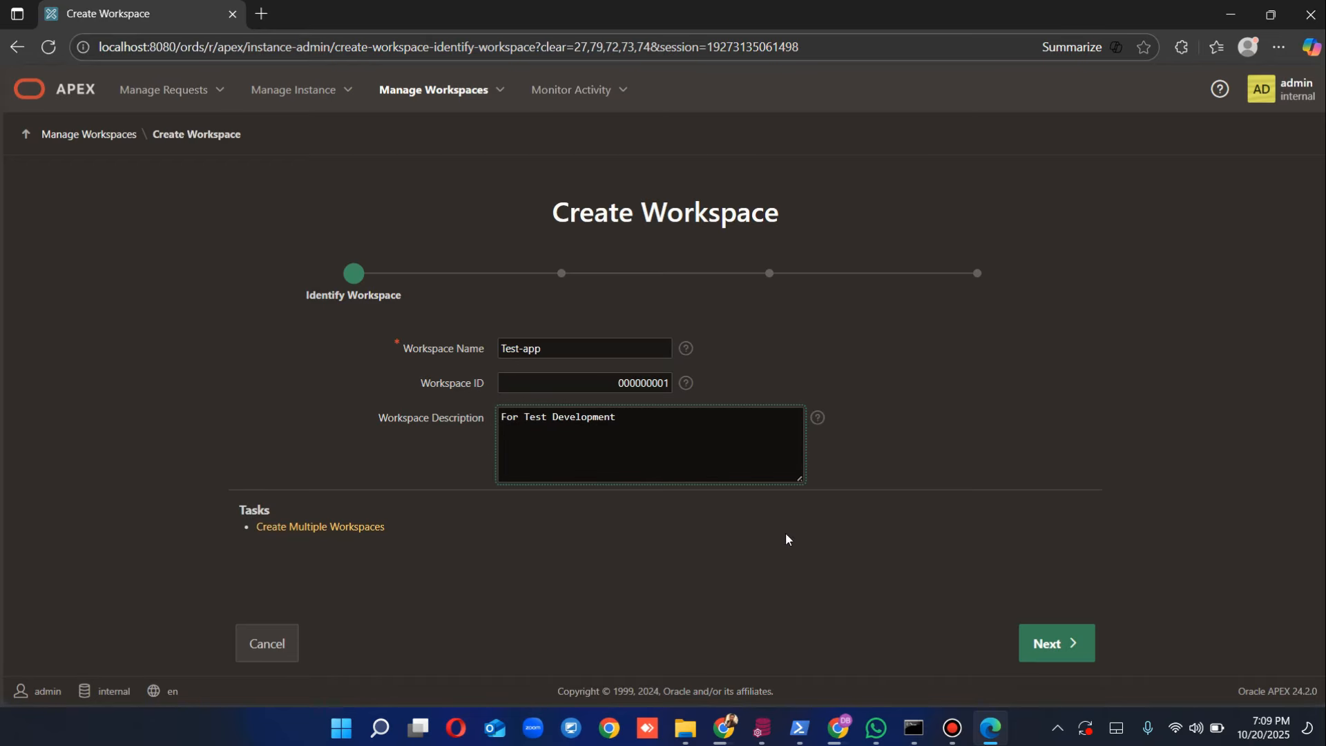
left_click(1047, 648)
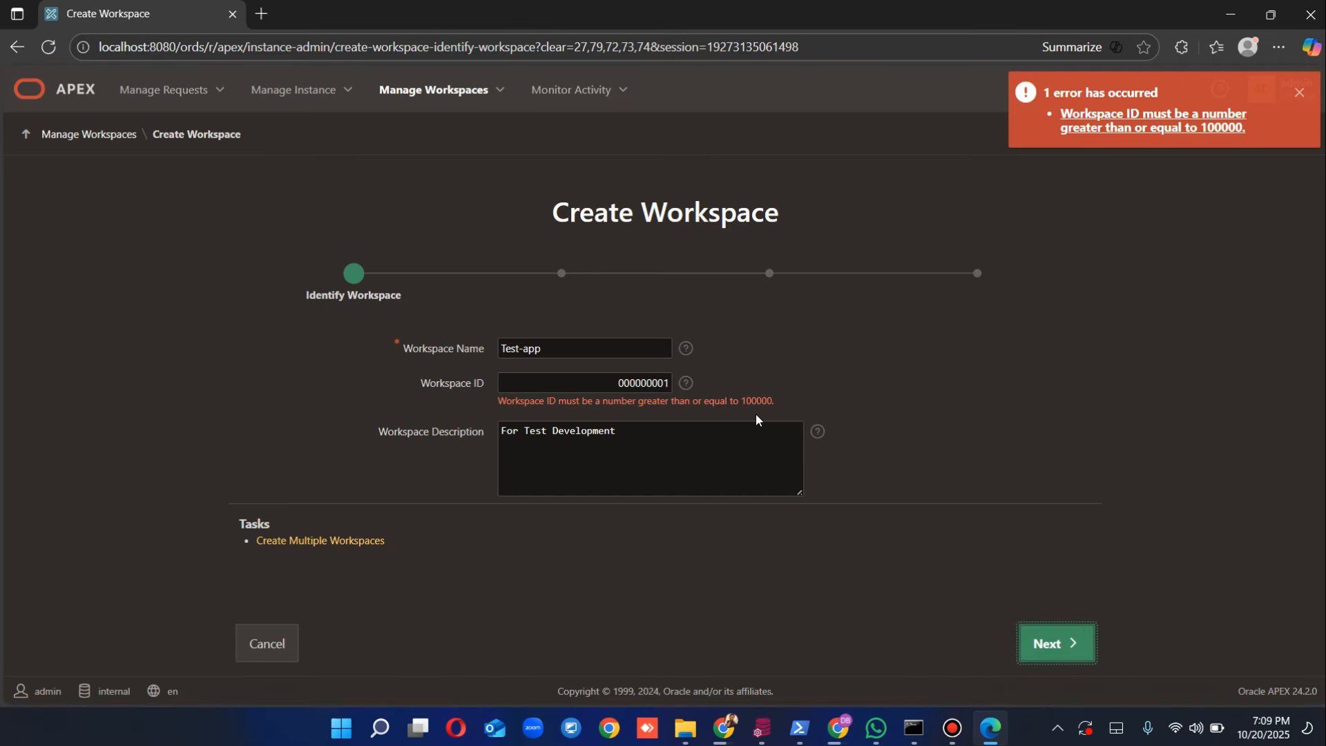
double_click(619, 387)
type("1000000")
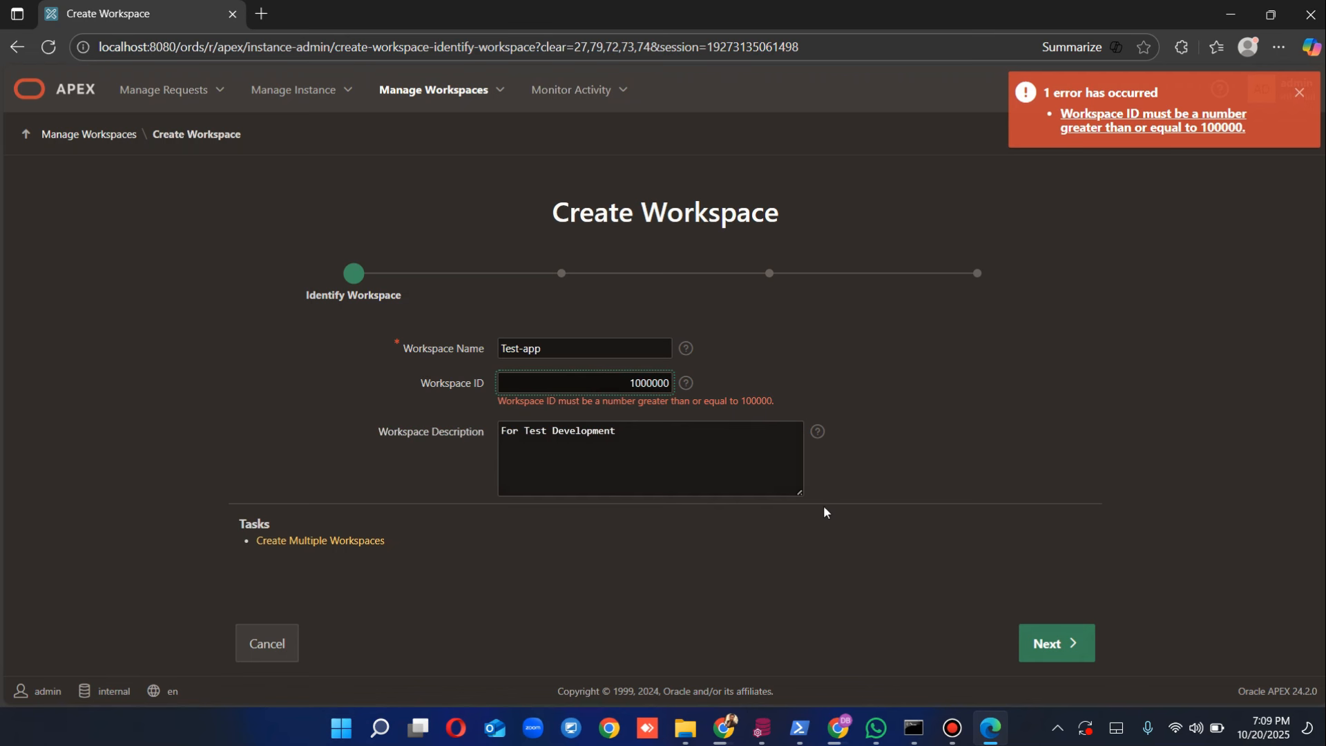
left_click(1090, 647)
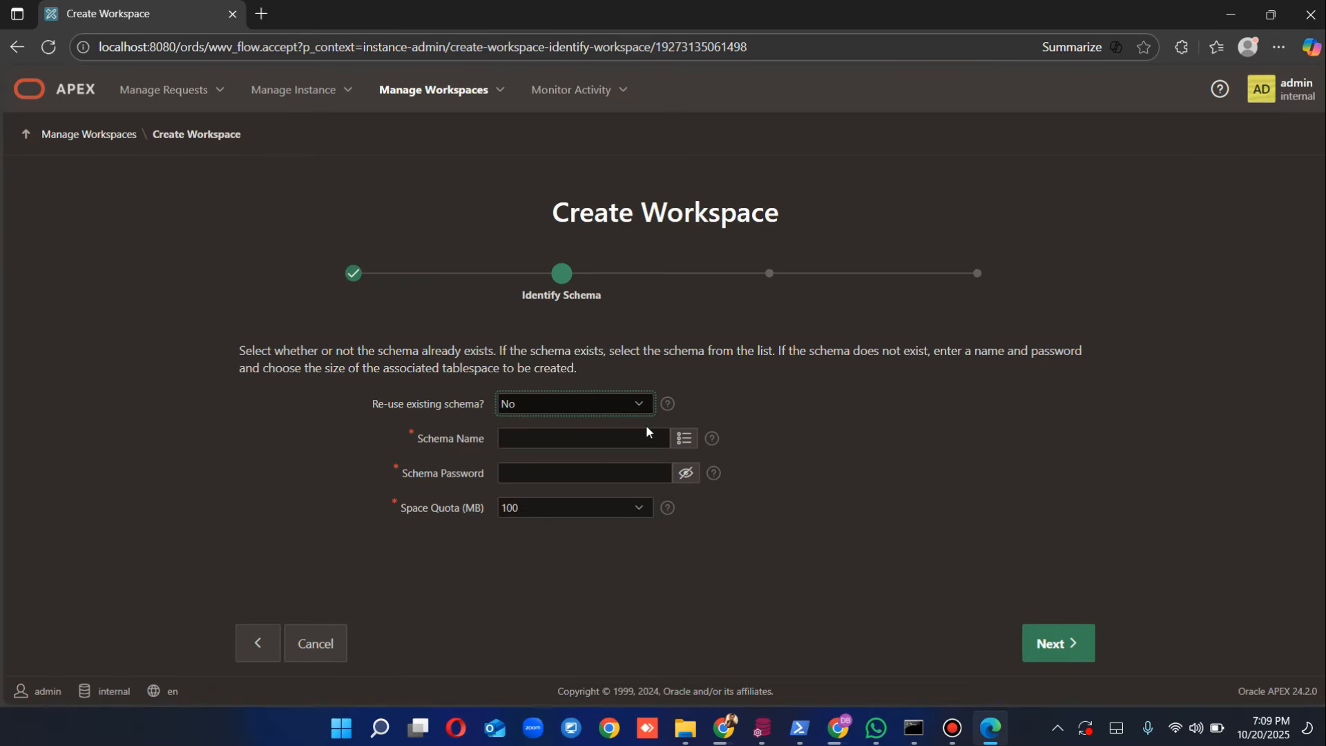
Step: Select the existing ALWAN schema with its password and set Re-use existing schema to Yes
left_click(683, 438)
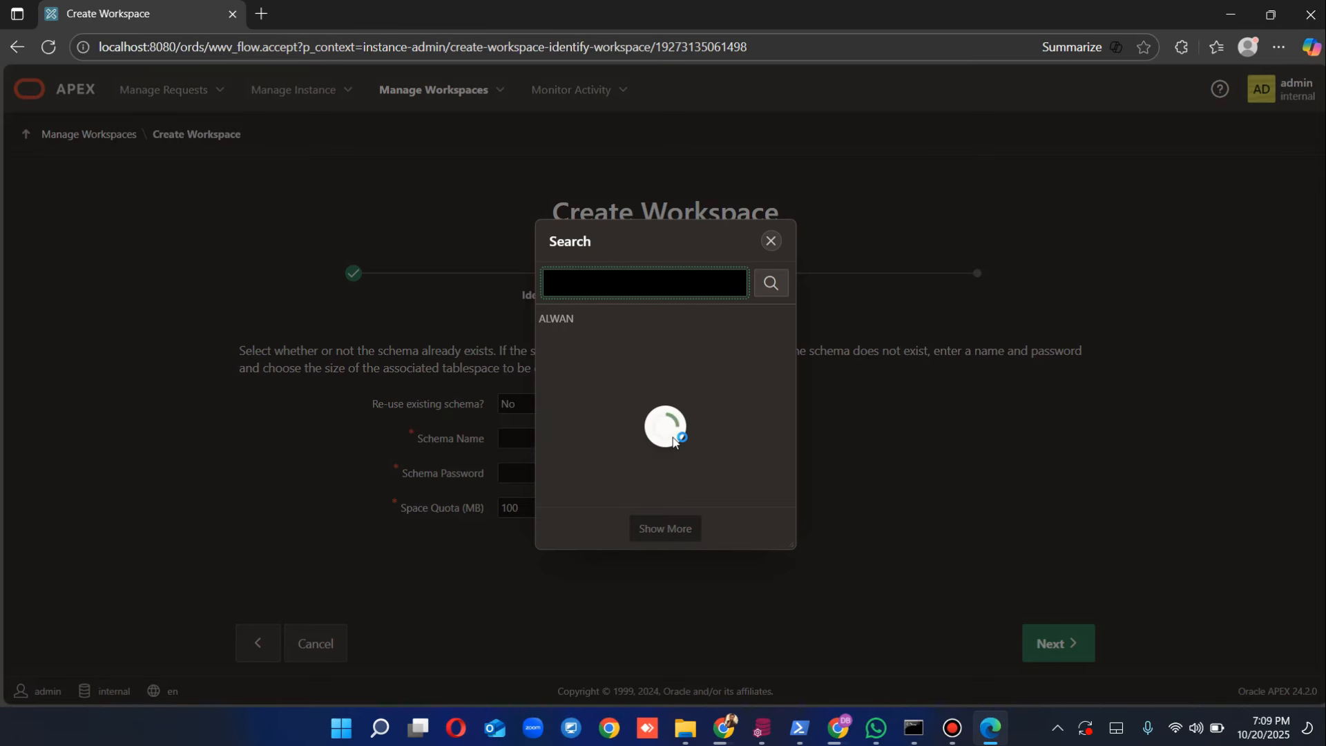
left_click(560, 322)
left_click(542, 475)
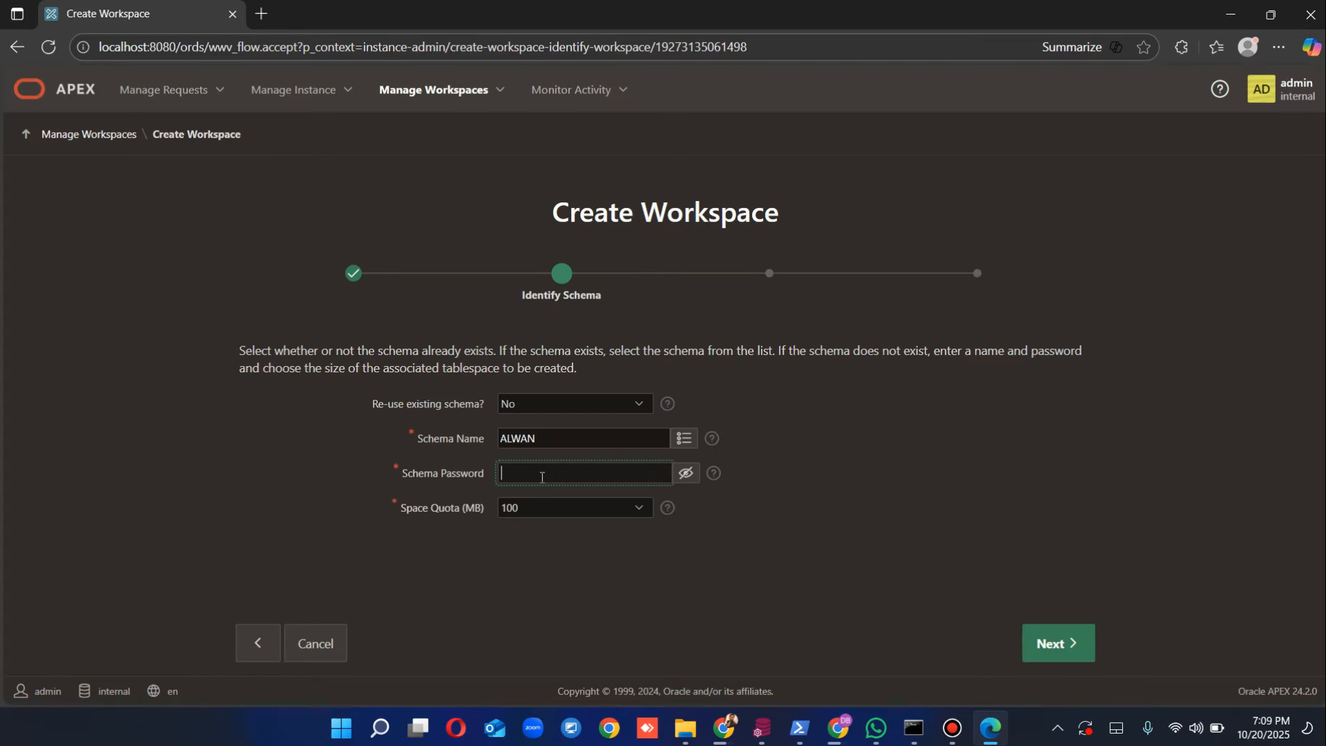
type("123")
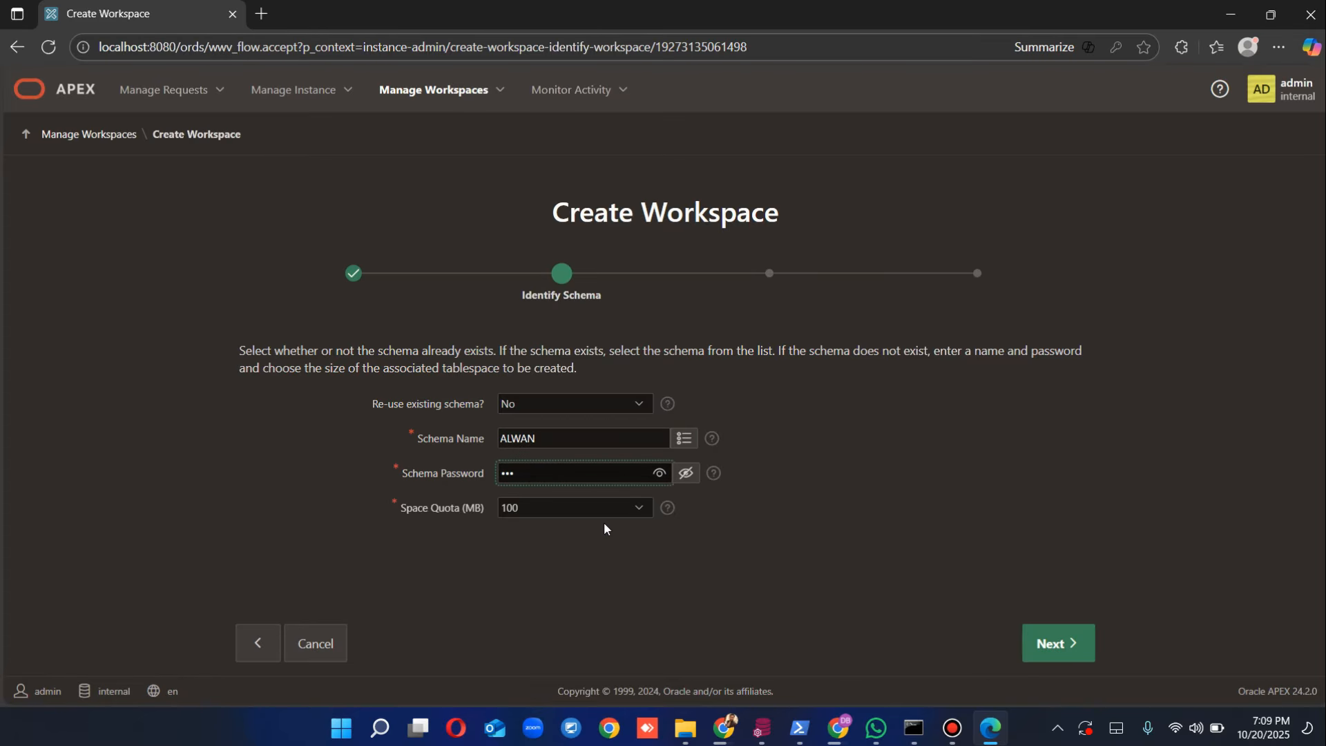
left_click(1040, 647)
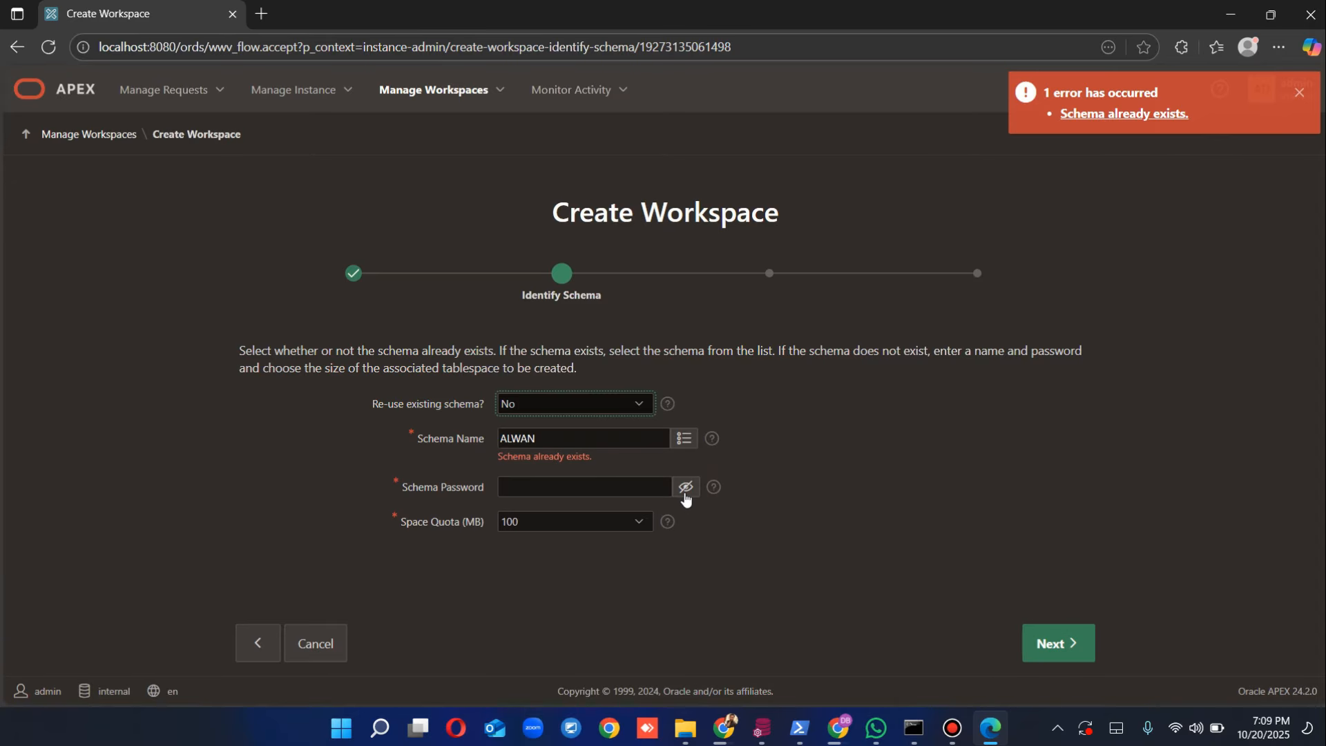
left_click(641, 406)
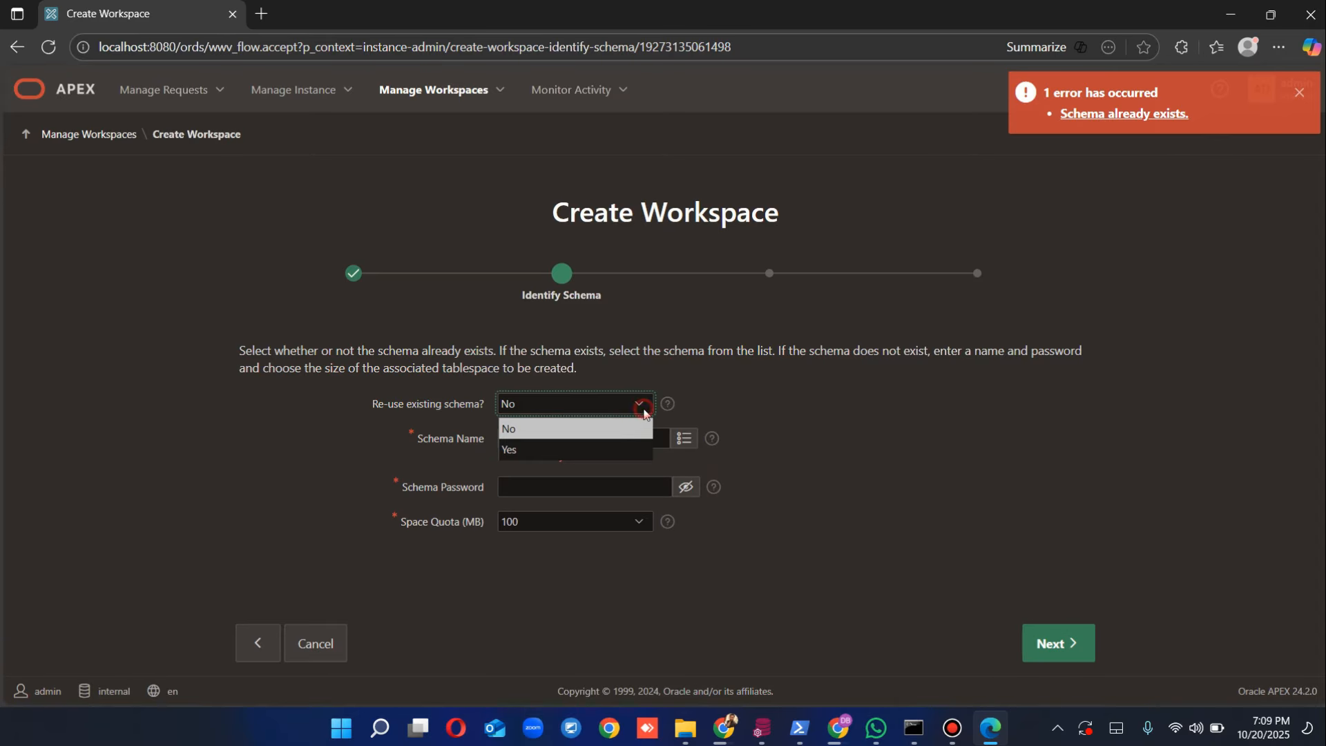
left_click(618, 448)
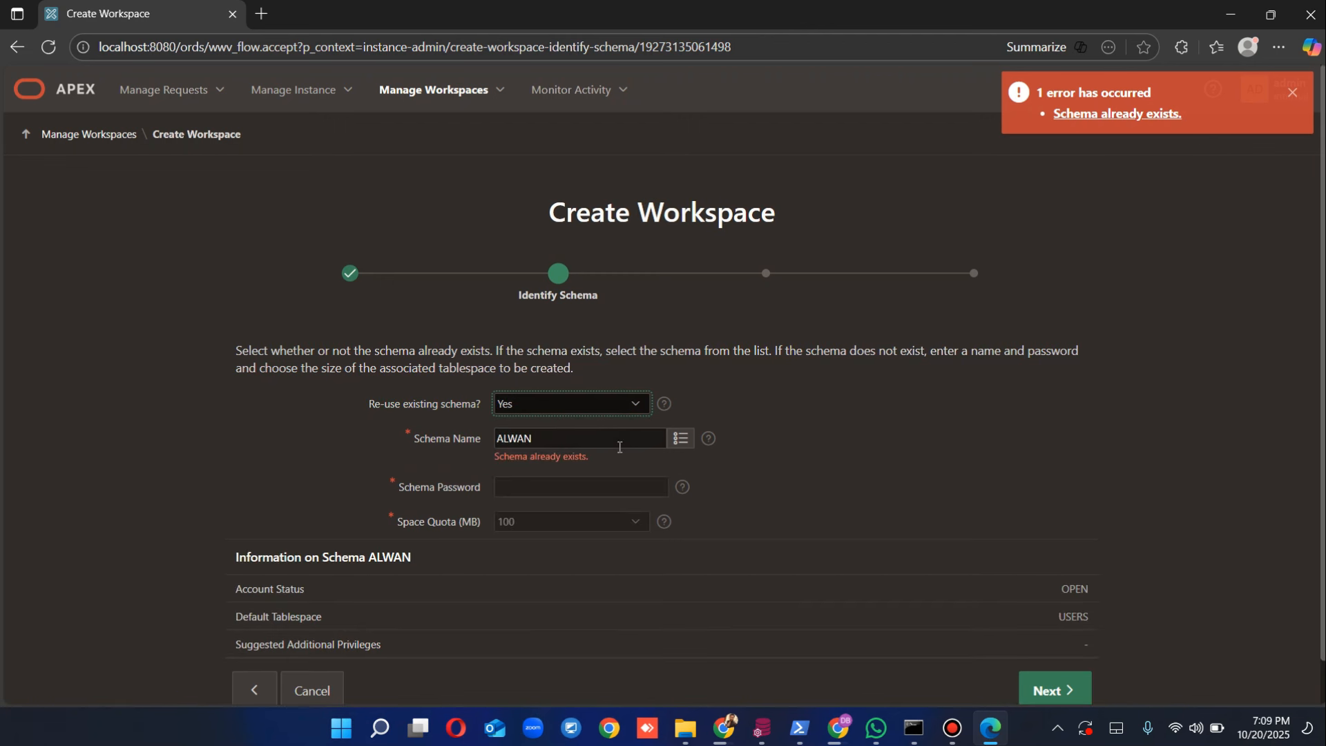
left_click(607, 489)
left_click(1075, 690)
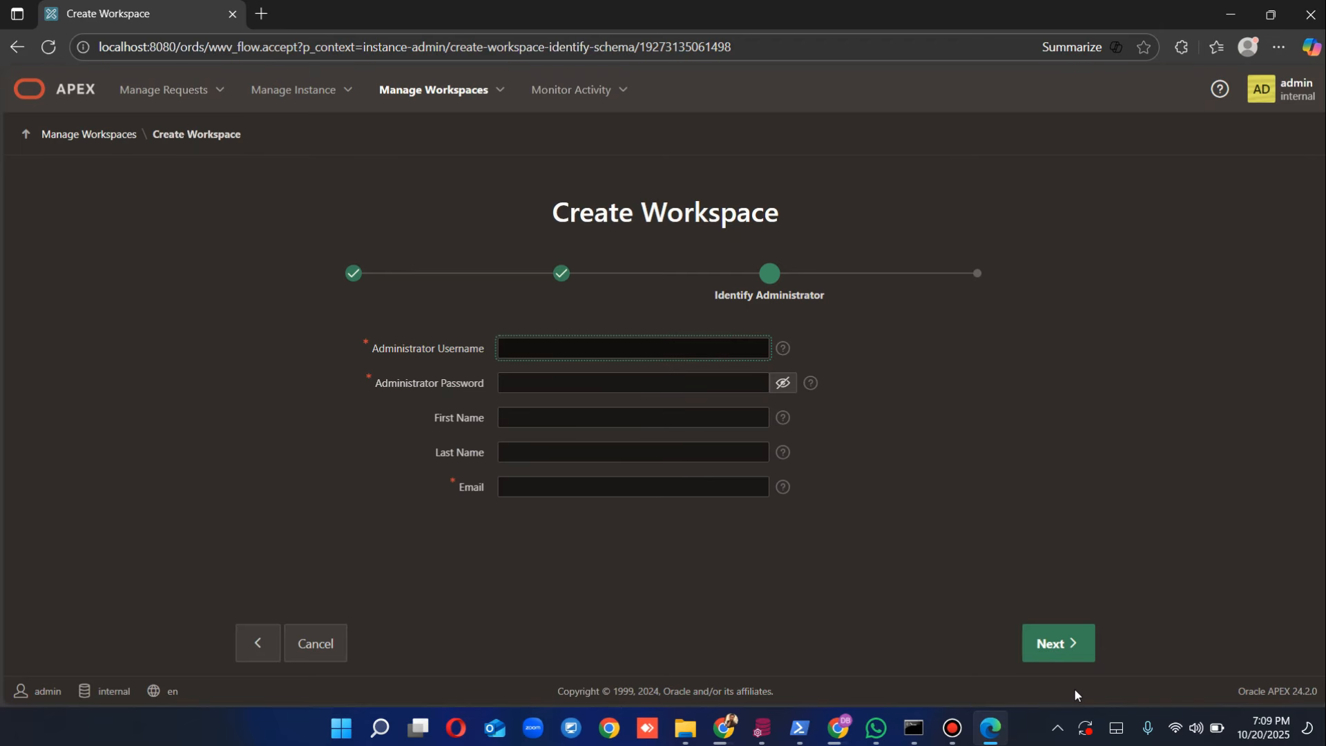
Step: Set the workspace administrator's username (an e-mail address) and password
key("Tab")
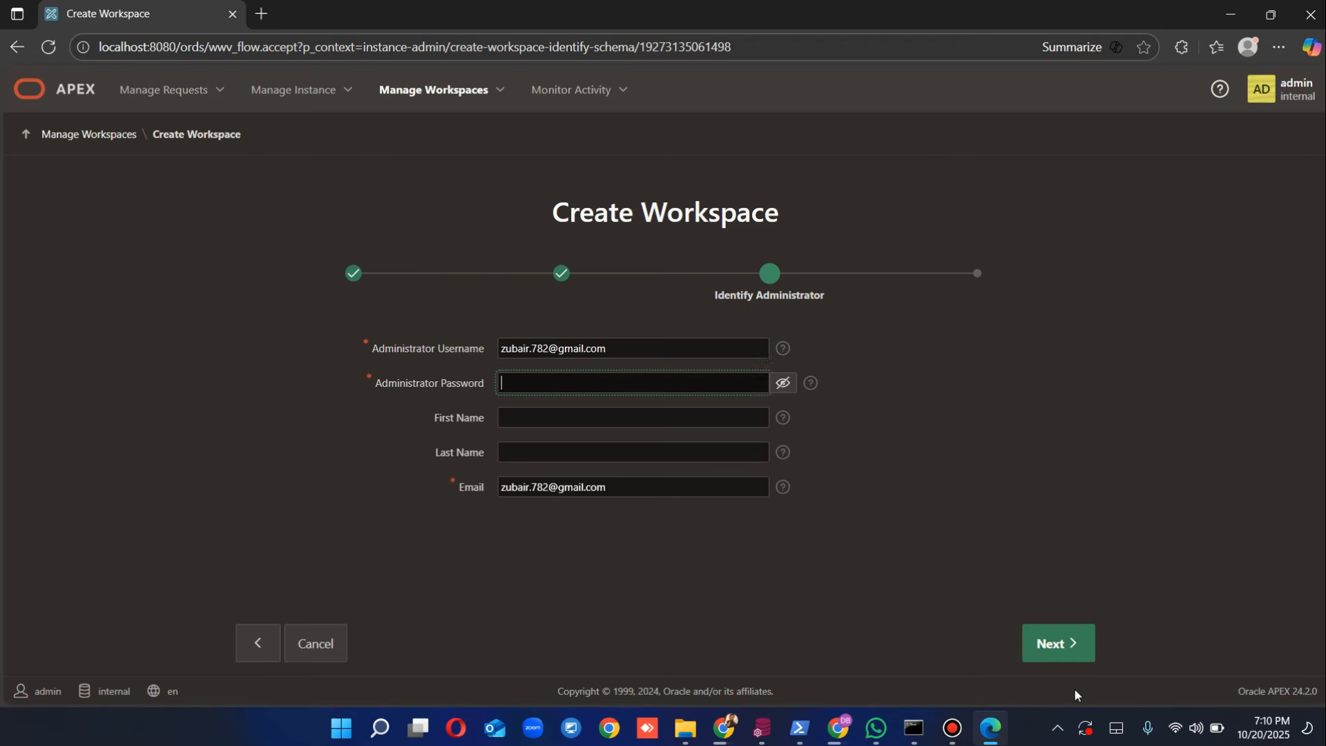
type("••")
key("BackSpace")
key("BackSpace")
type("••••••••")
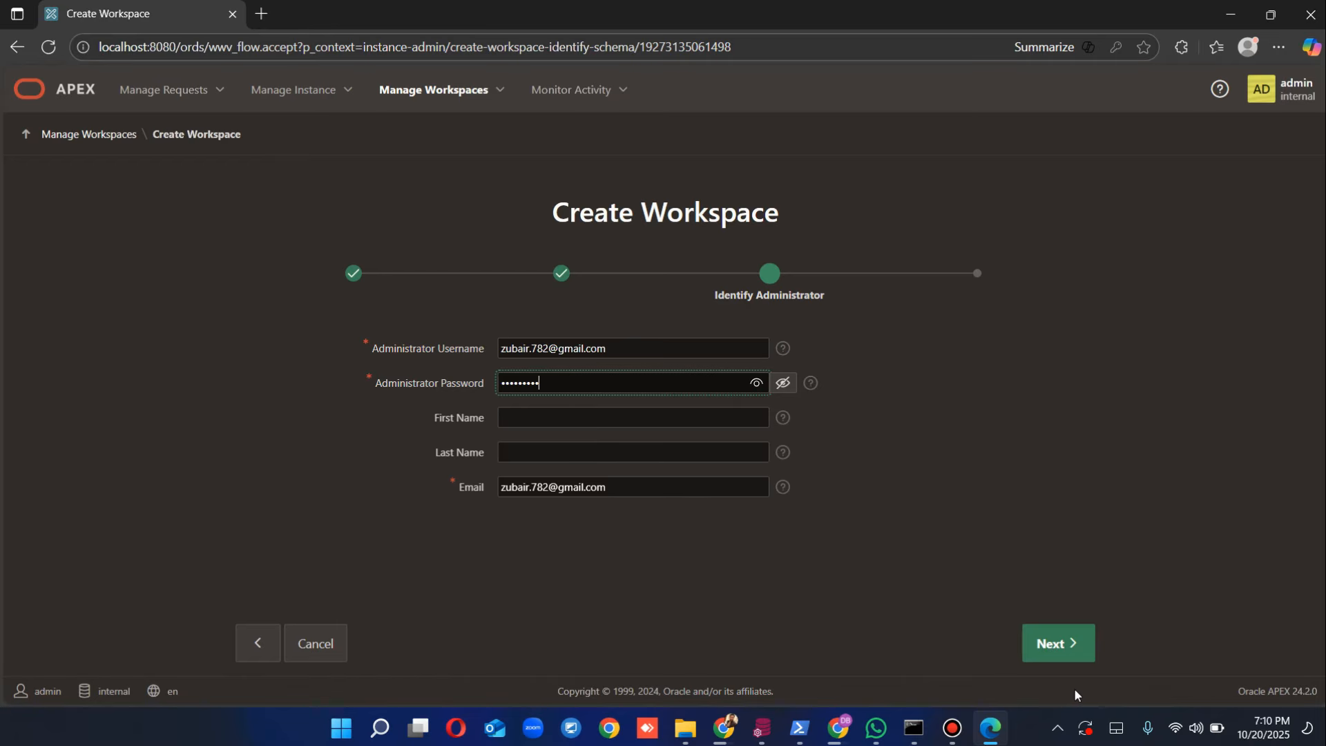
type("••••")
Step: Fill in the administrator's first and last name and proceed to Confirm Request
left_click(727, 418)
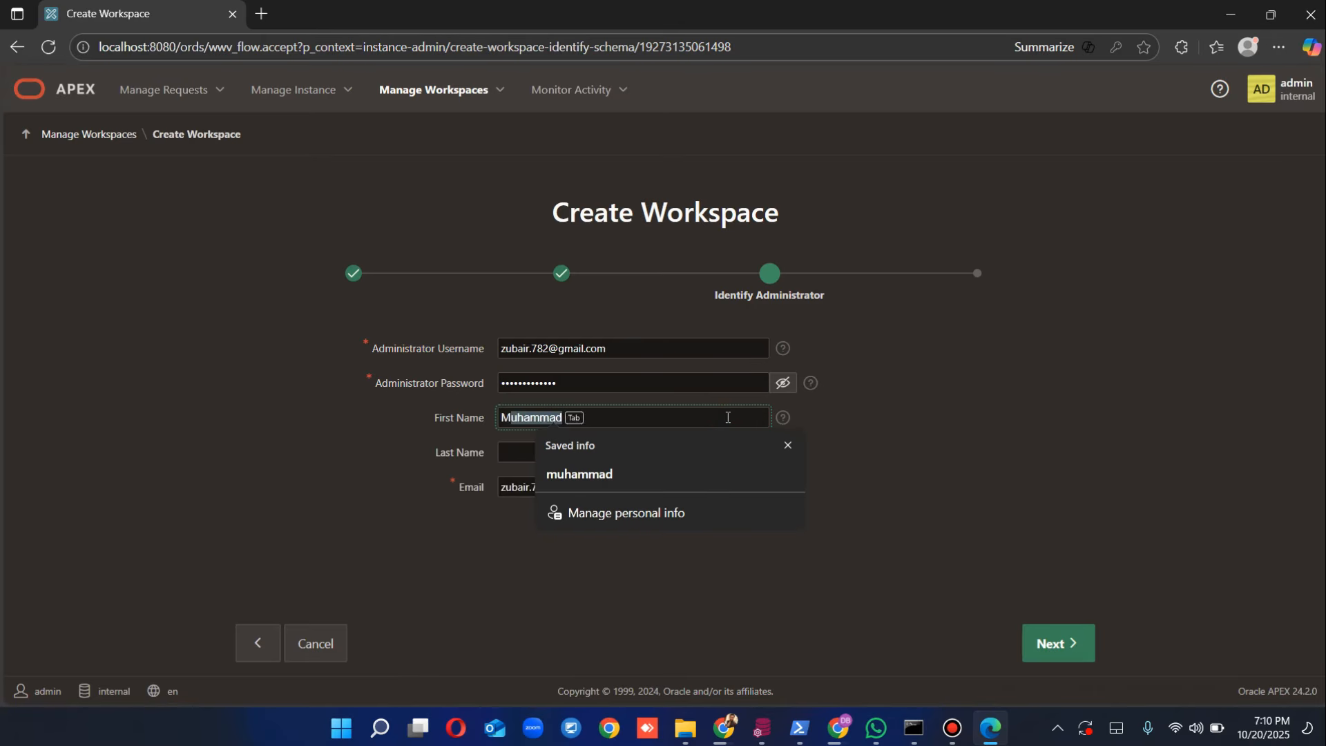
key("Tab")
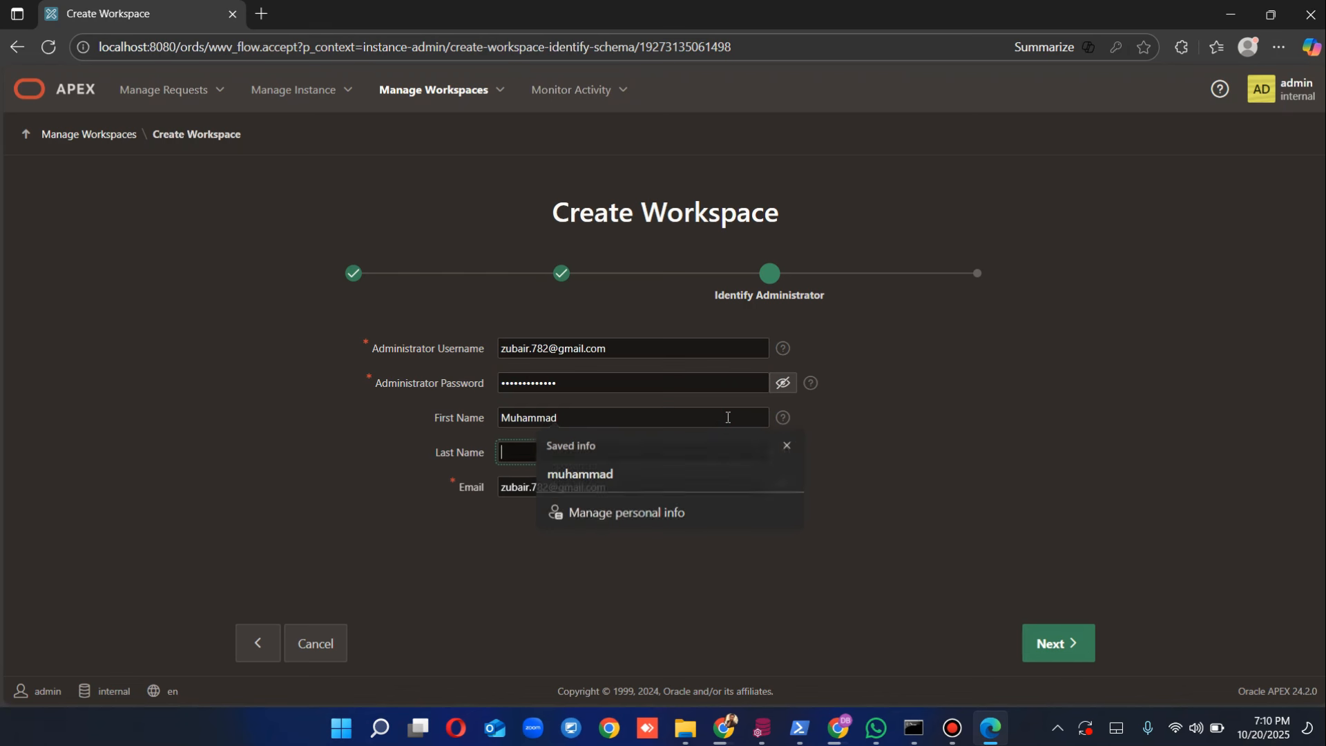
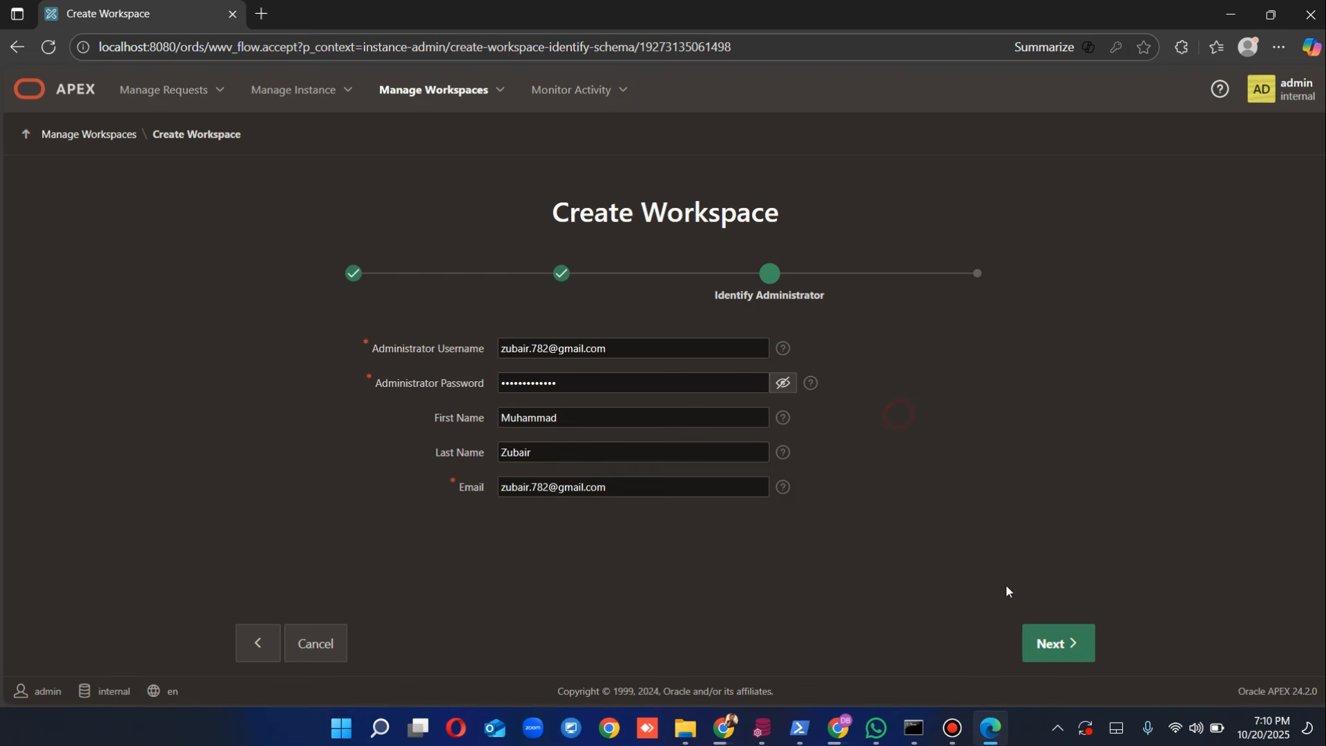
left_click(1037, 650)
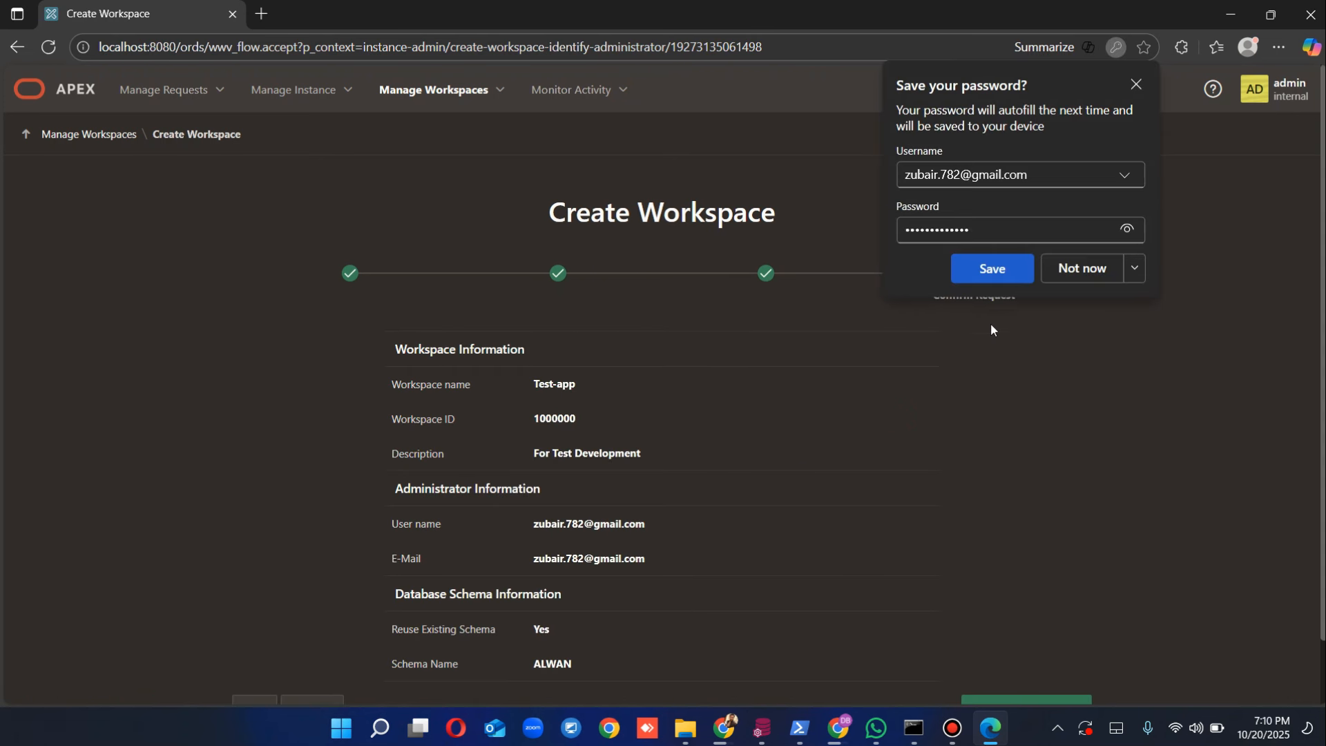
Step: Decline saving the password and confirm creation of the Test-app workspace
left_click(1081, 273)
scroll(898, 387, "down", 2)
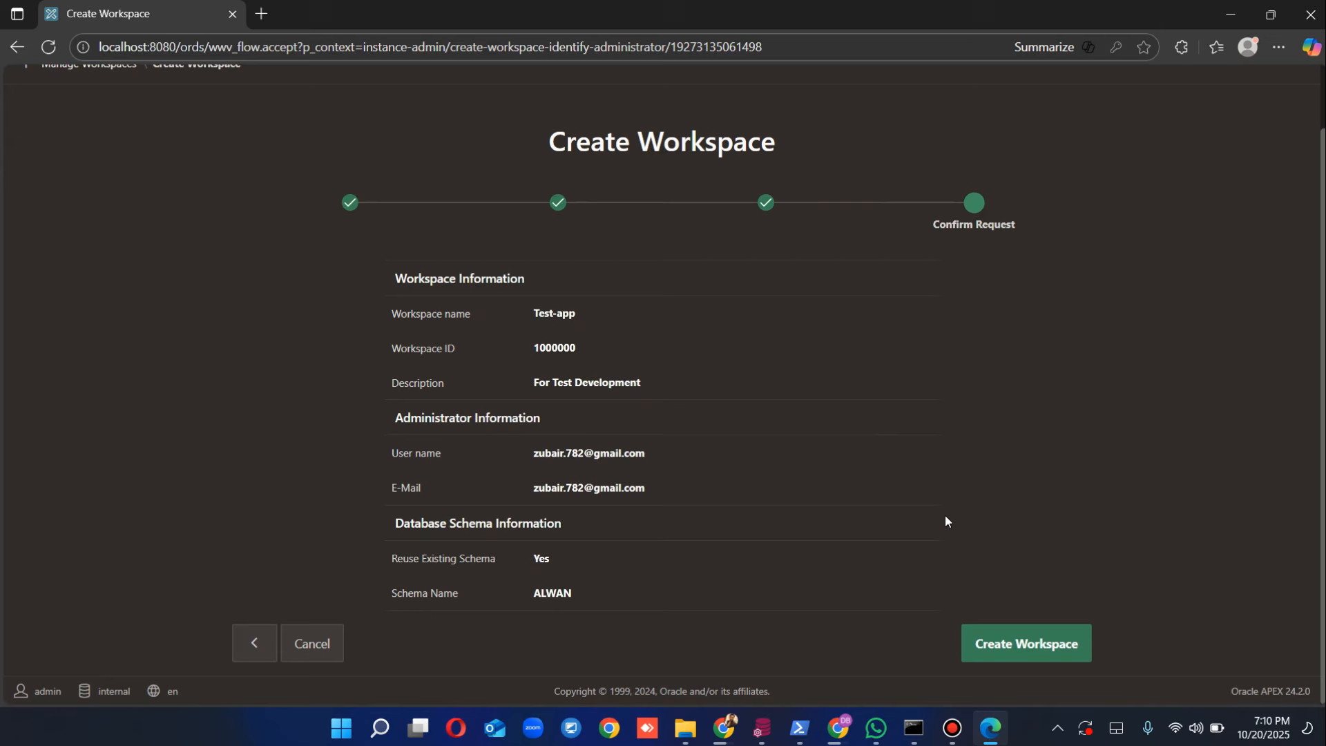
left_click(1009, 642)
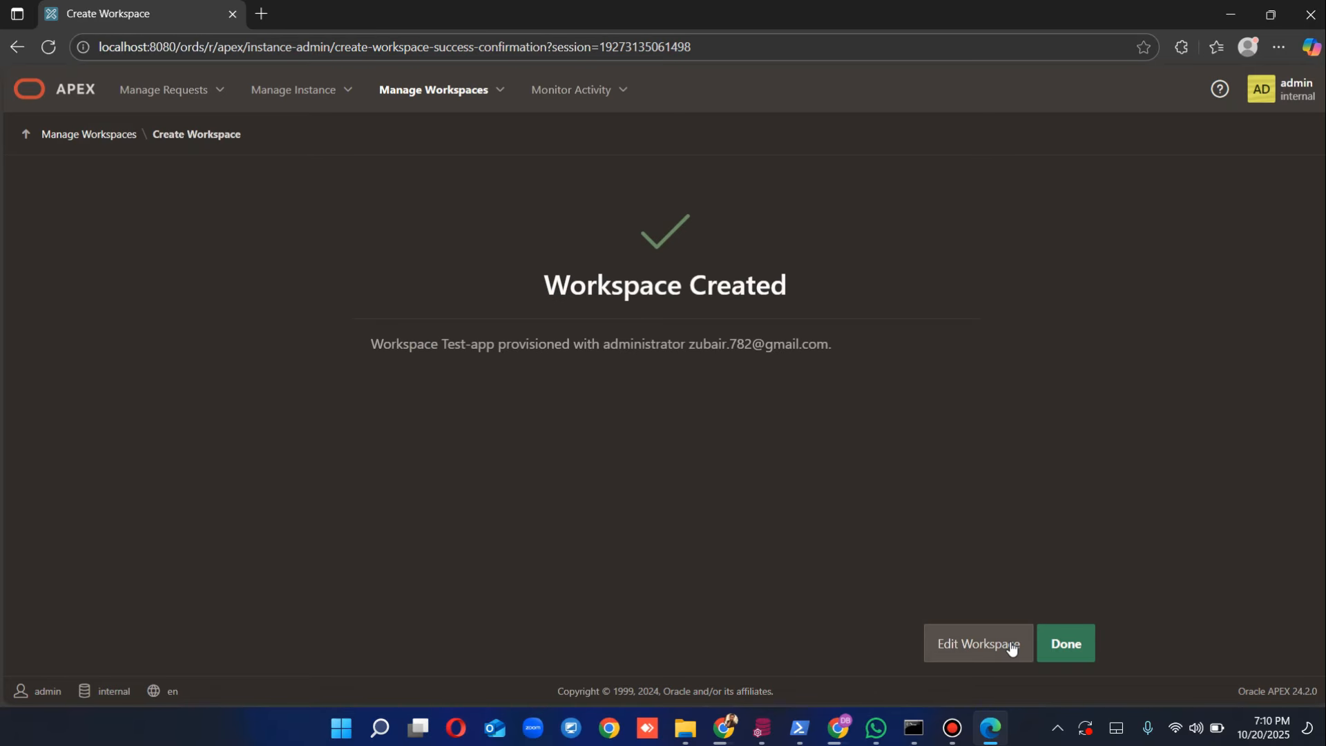
Step: Return to Manage Workspaces and sign out of the internal administrator account
left_click(1067, 644)
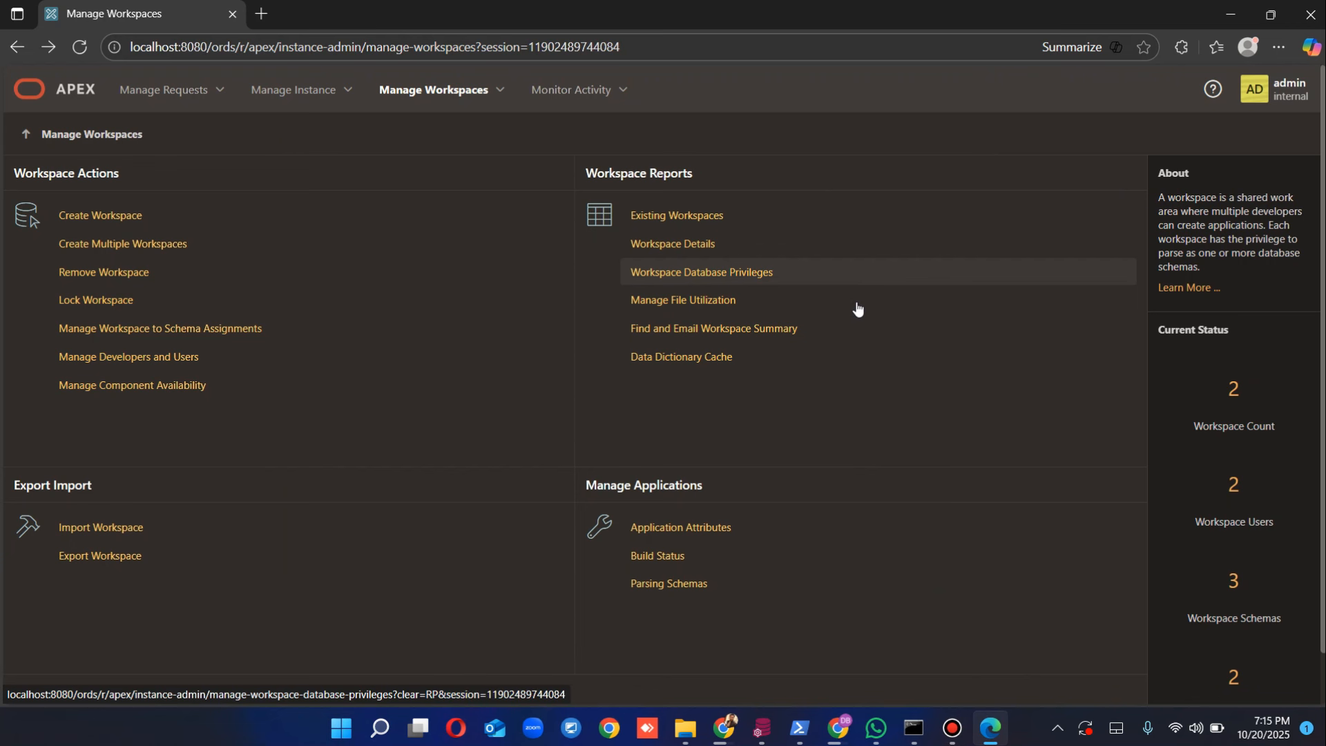
left_click(1275, 90)
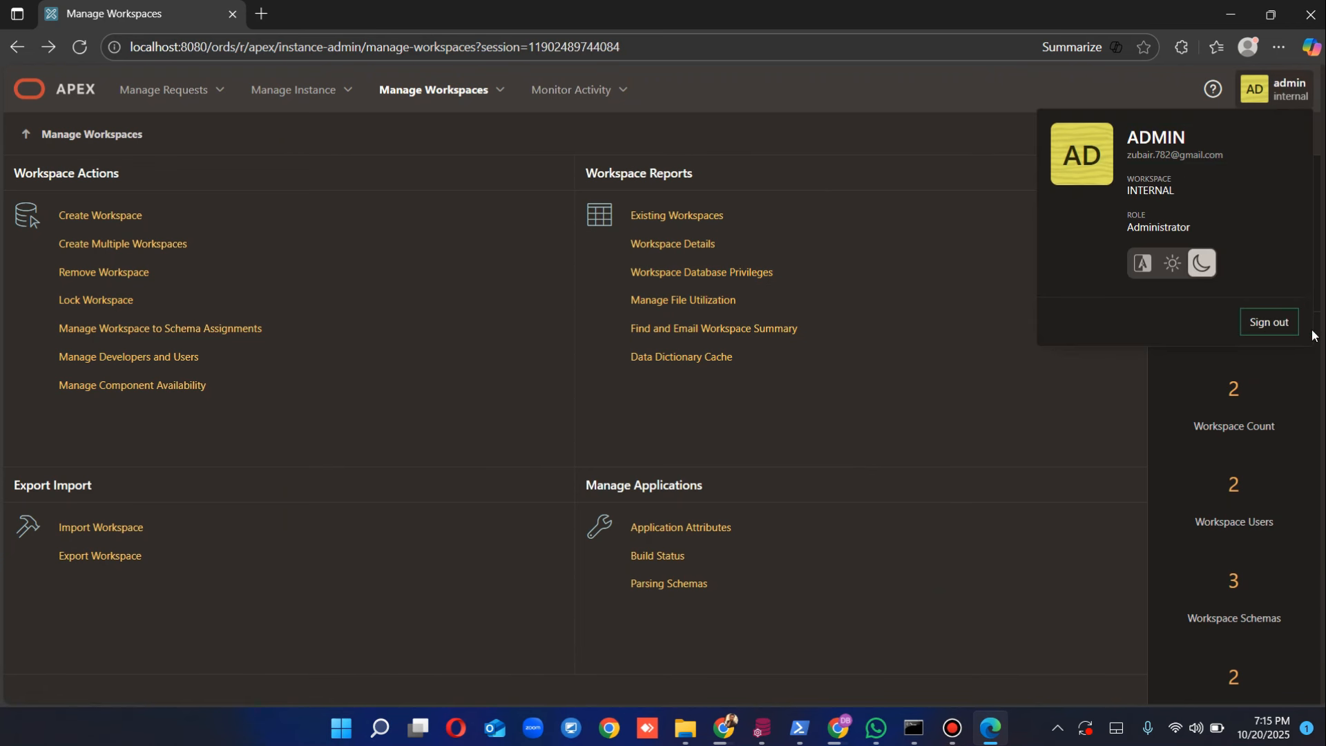
left_click(1277, 322)
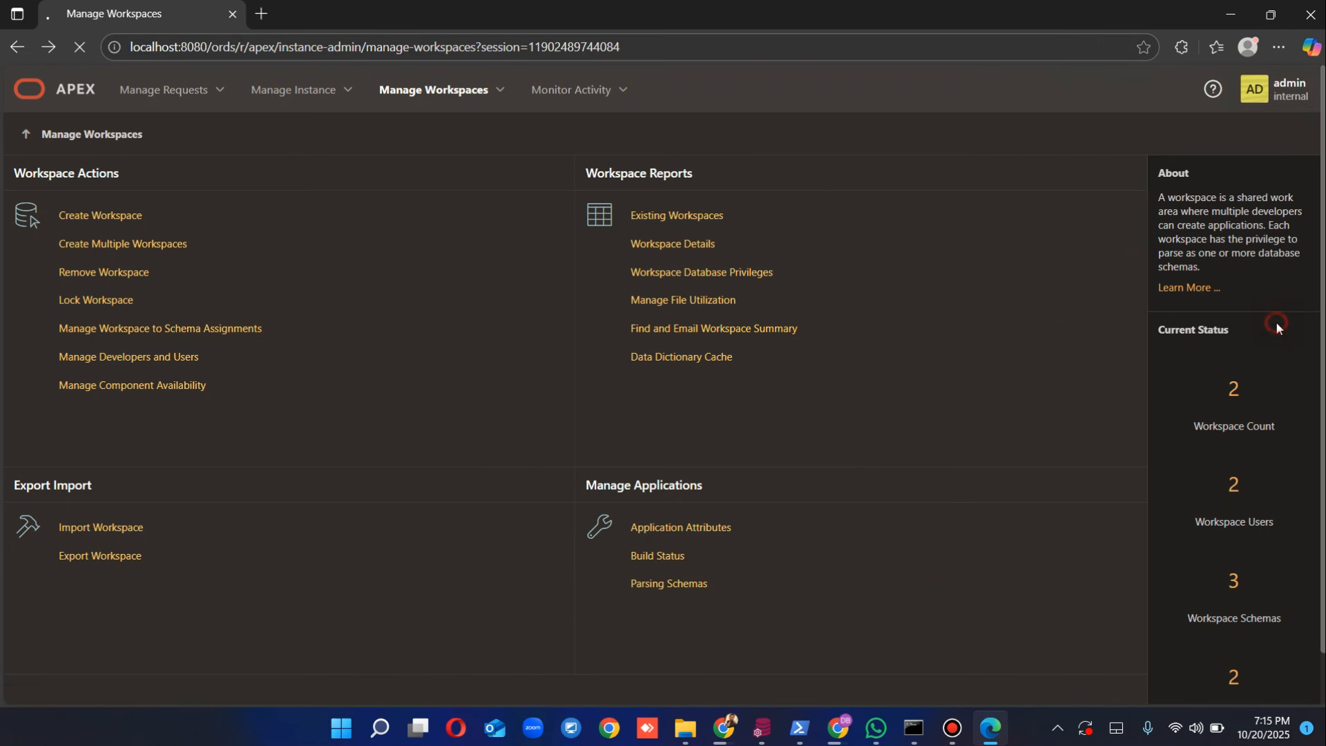
Step: Sign in to workspace test-app with the saved admin username and its password
left_click(722, 492)
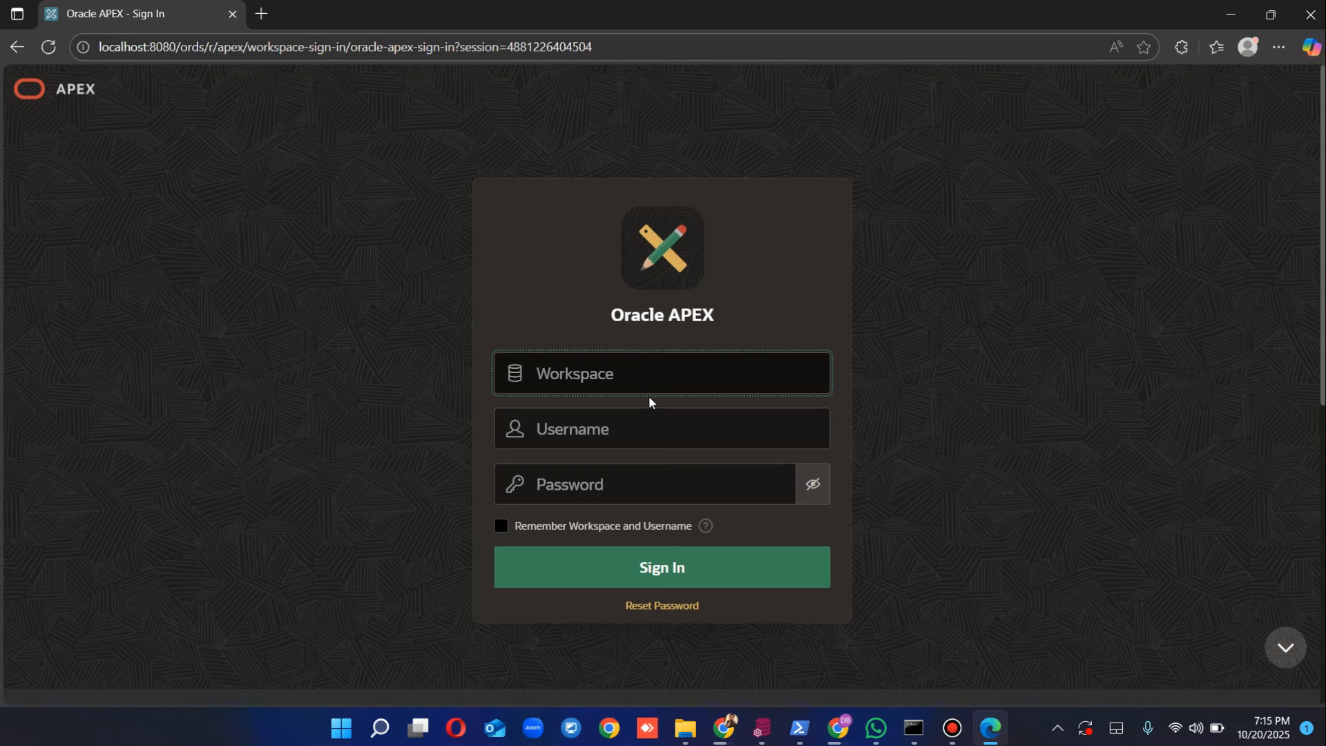
type("te")
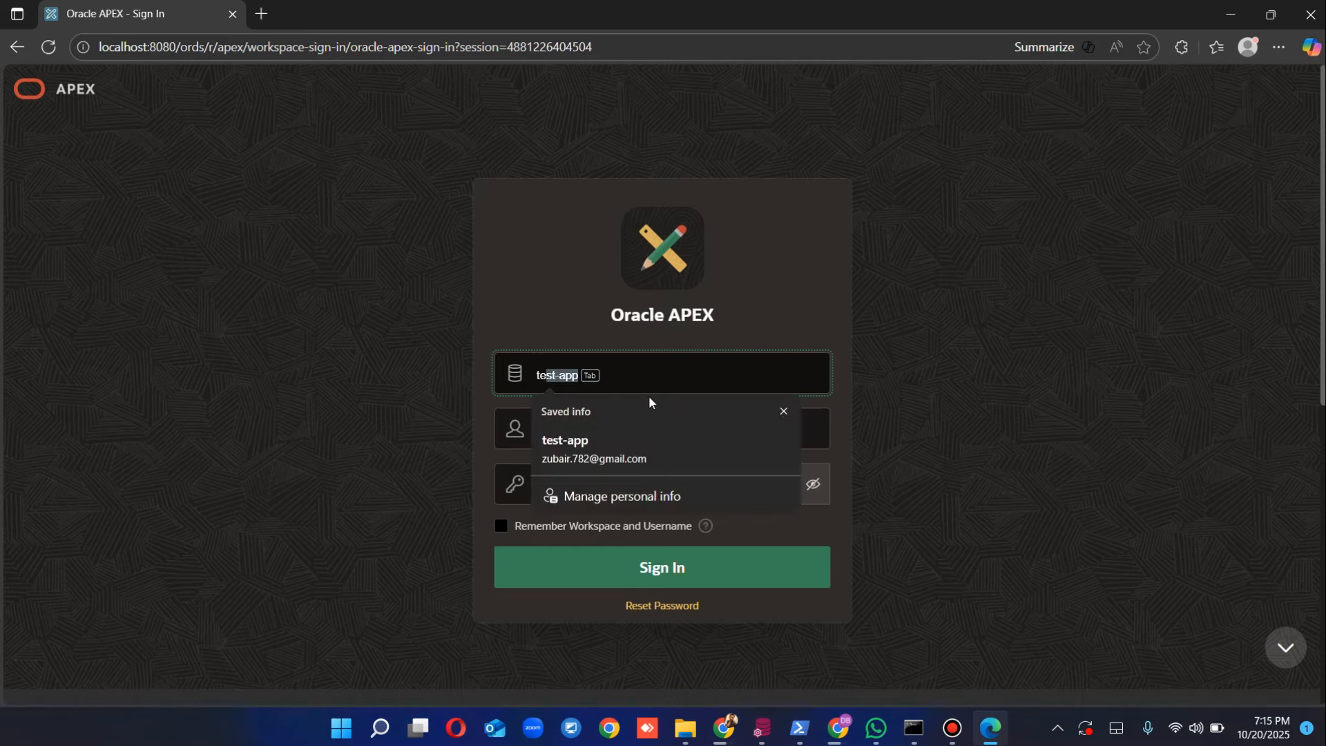
type("st-app")
left_click(817, 437)
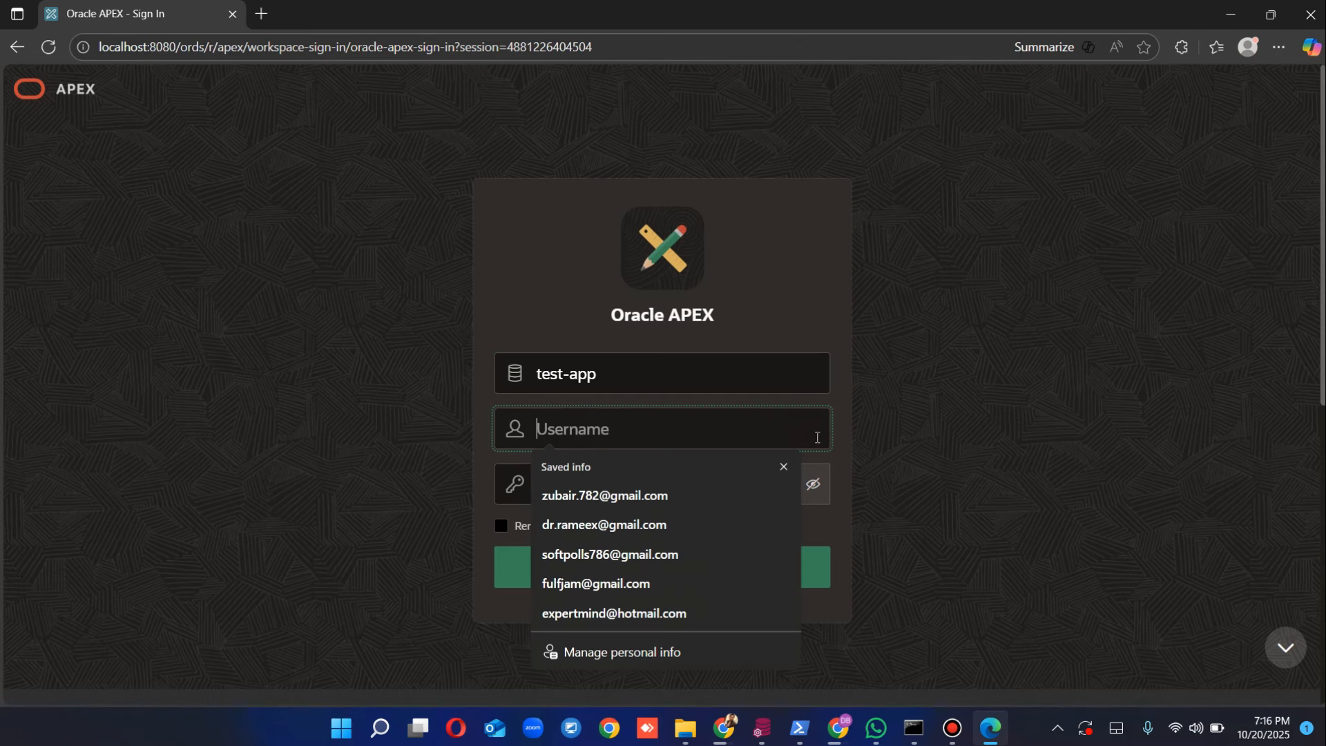
left_click(704, 496)
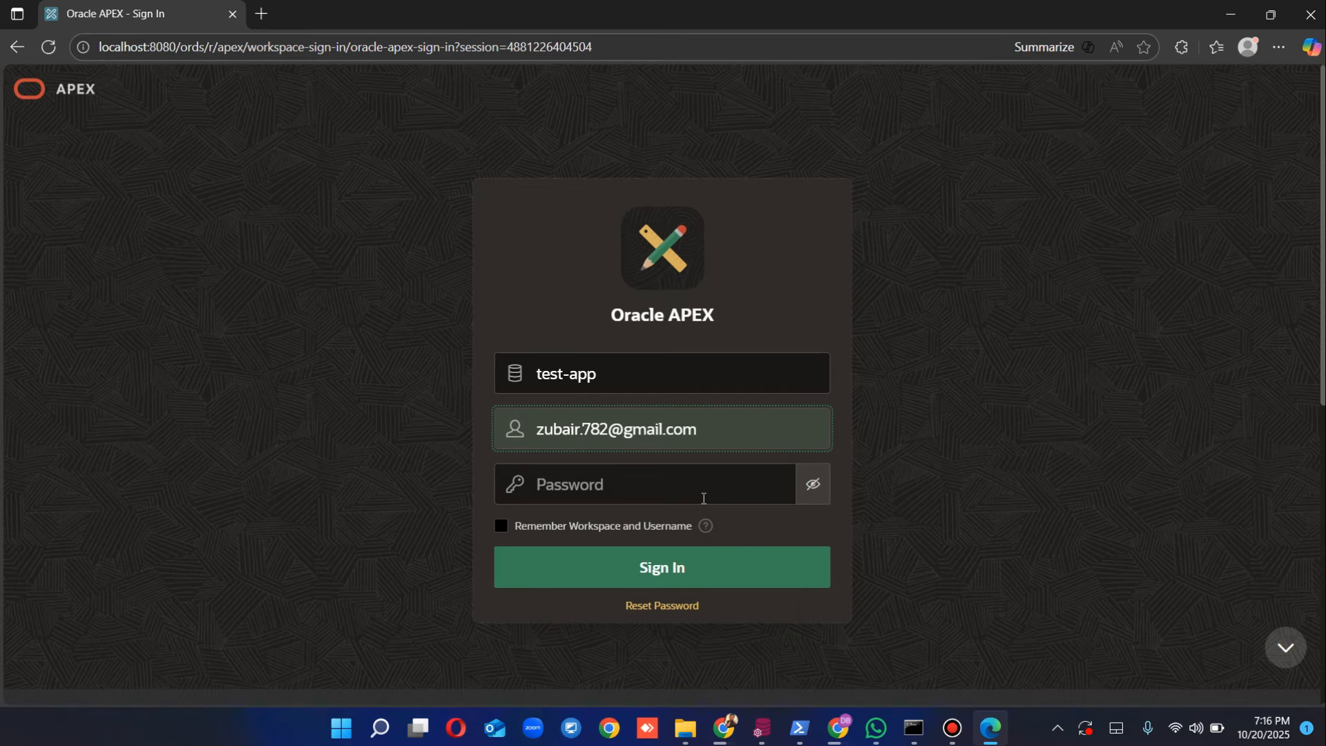
left_click(673, 498)
type("•••••")
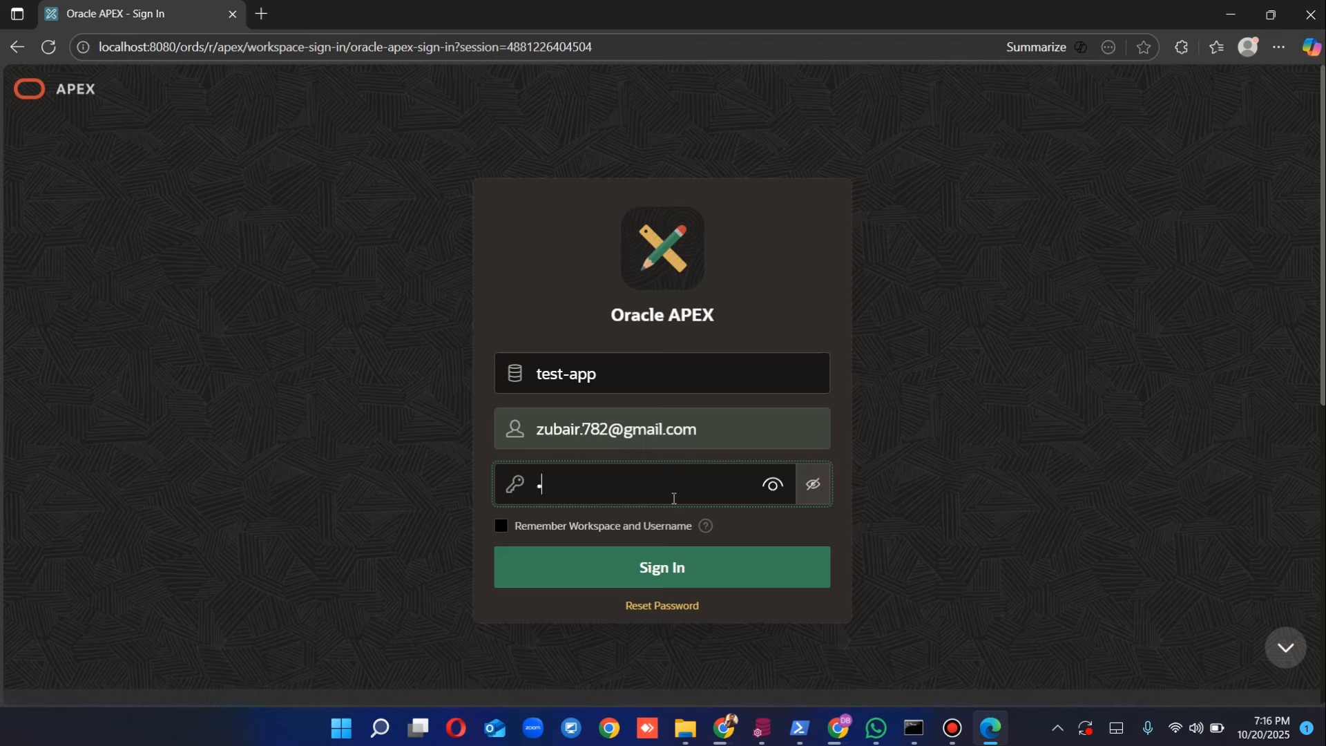
type("••••••••")
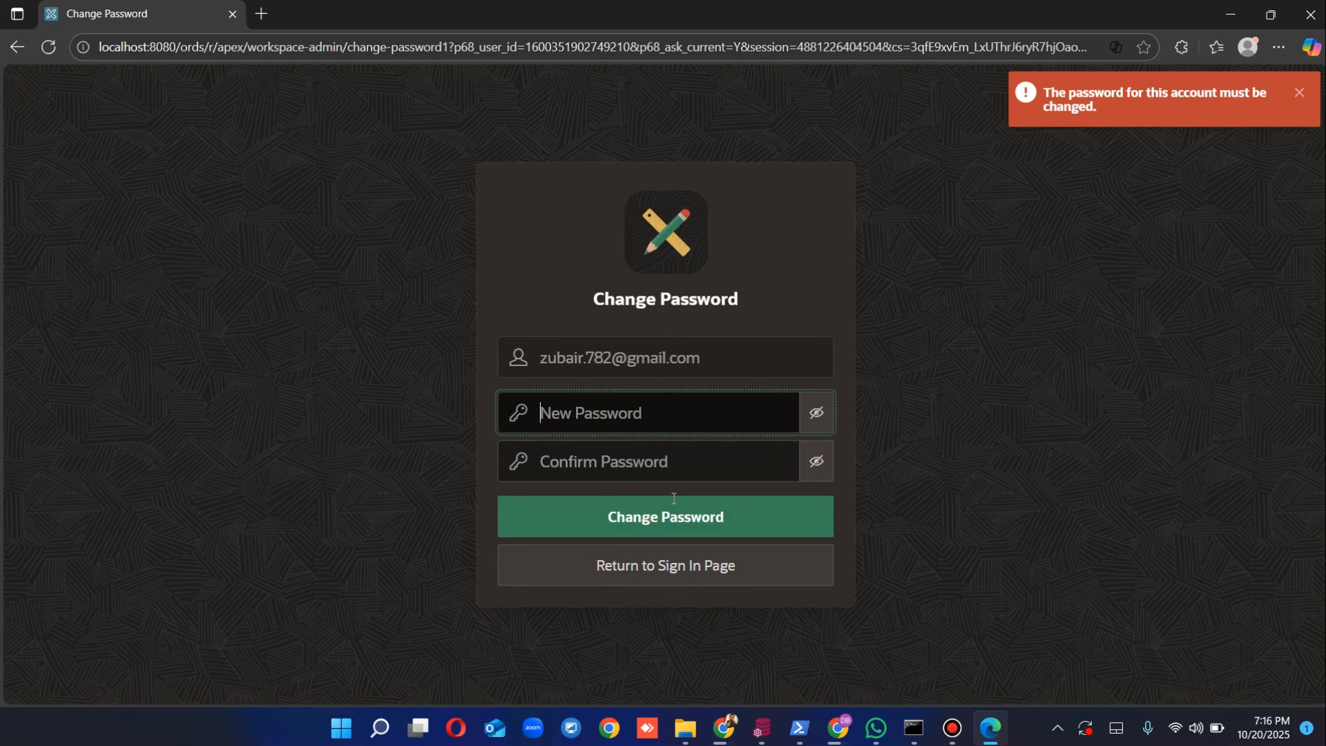
Step: Enter and confirm a new password for the test-app administrator, then submit it
type("********")
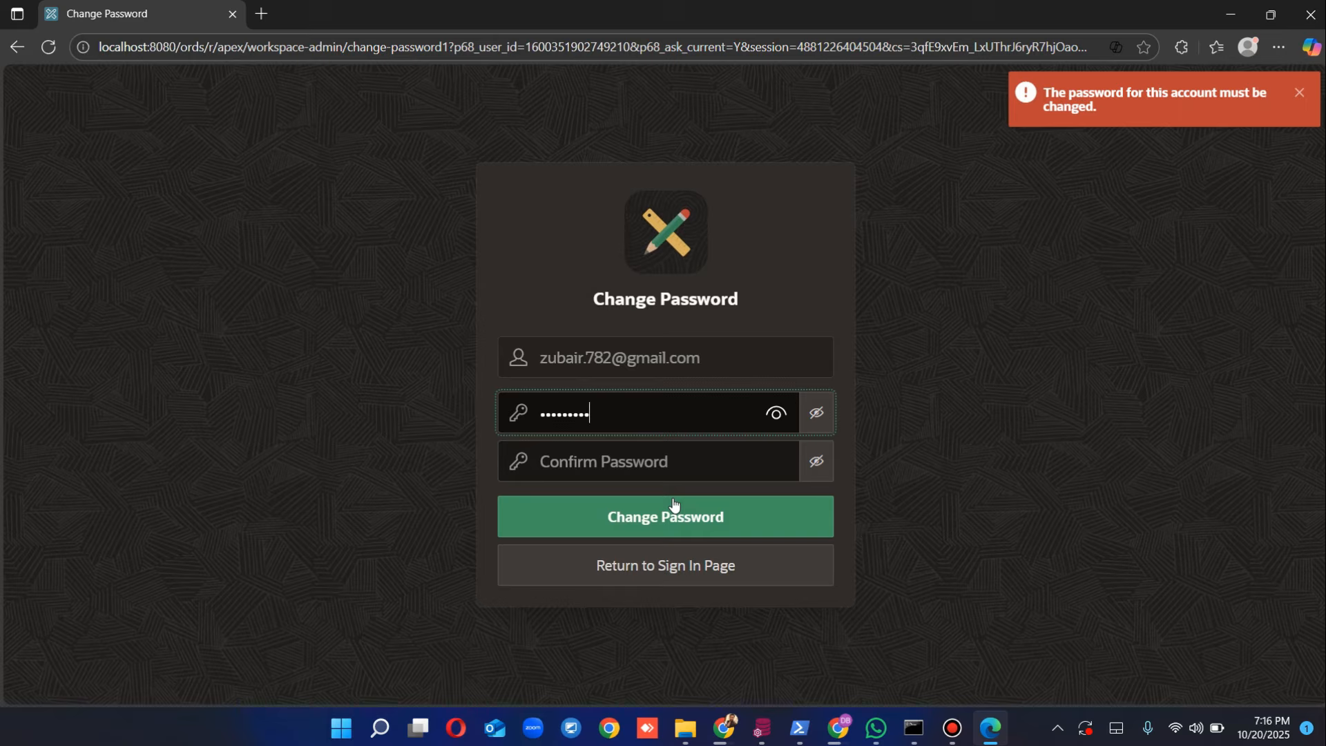
type("****")
key("Tab")
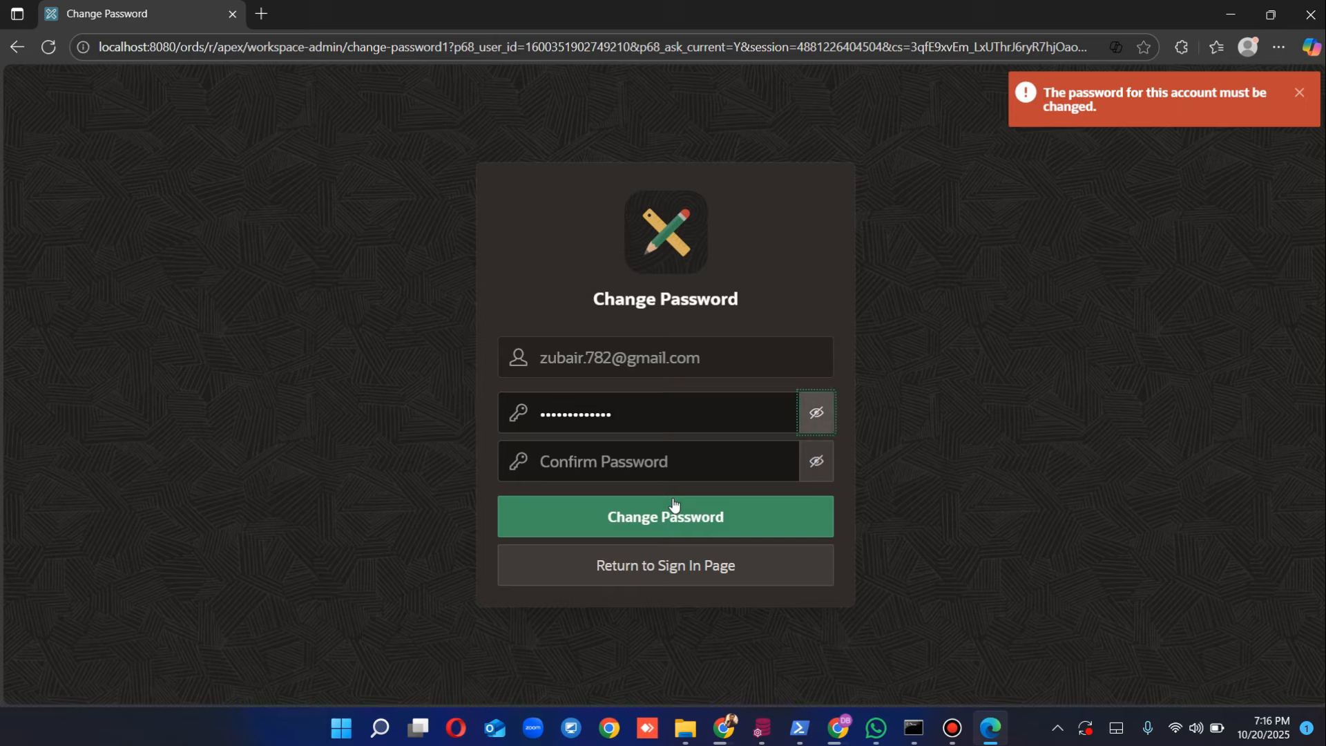
key("Tab")
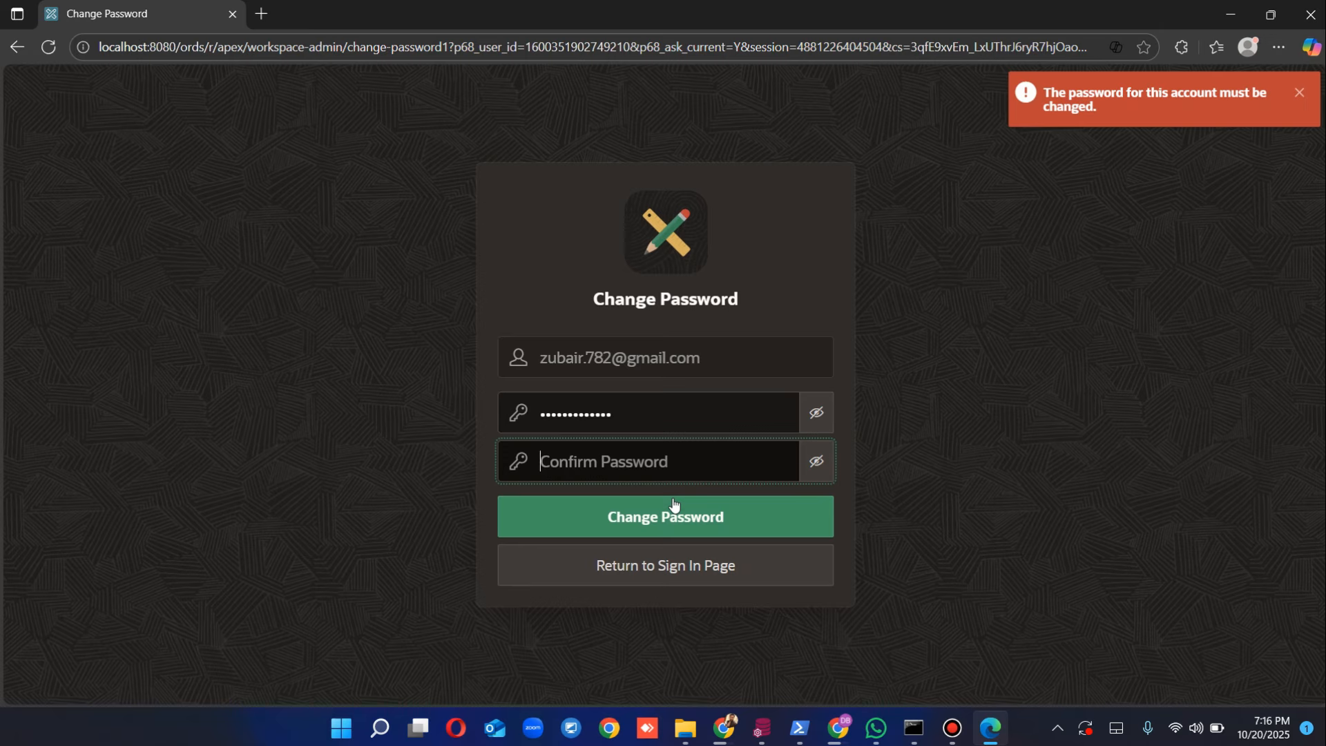
type("**************")
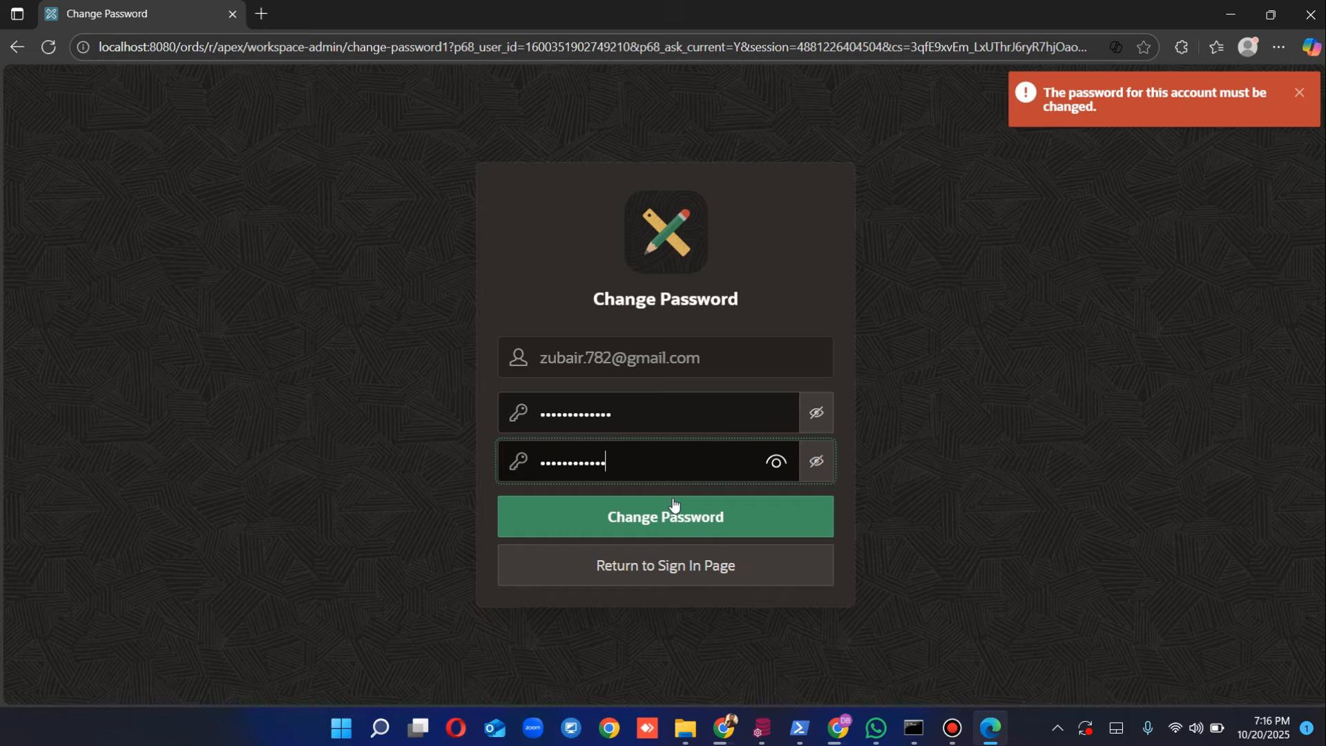
left_click(676, 509)
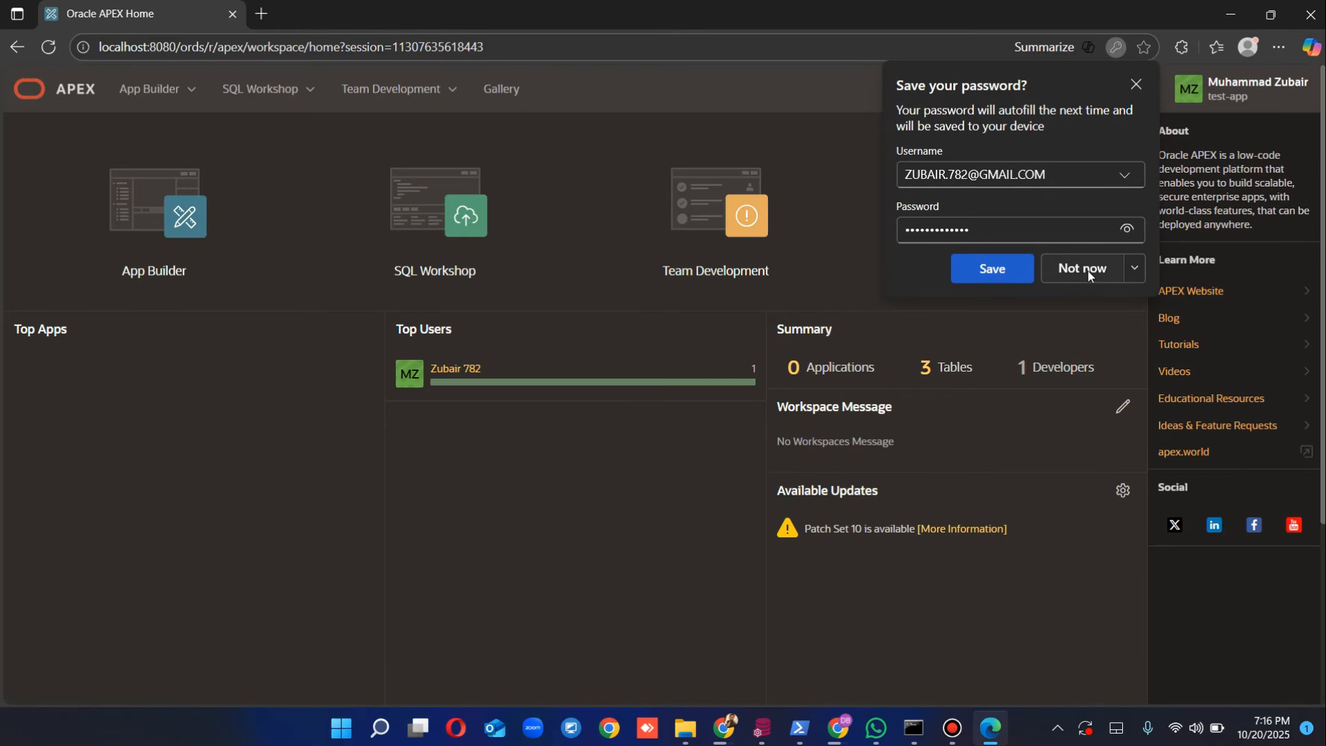
Step: Decline Edge's password save and open App Builder in the test-app workspace
left_click(1089, 274)
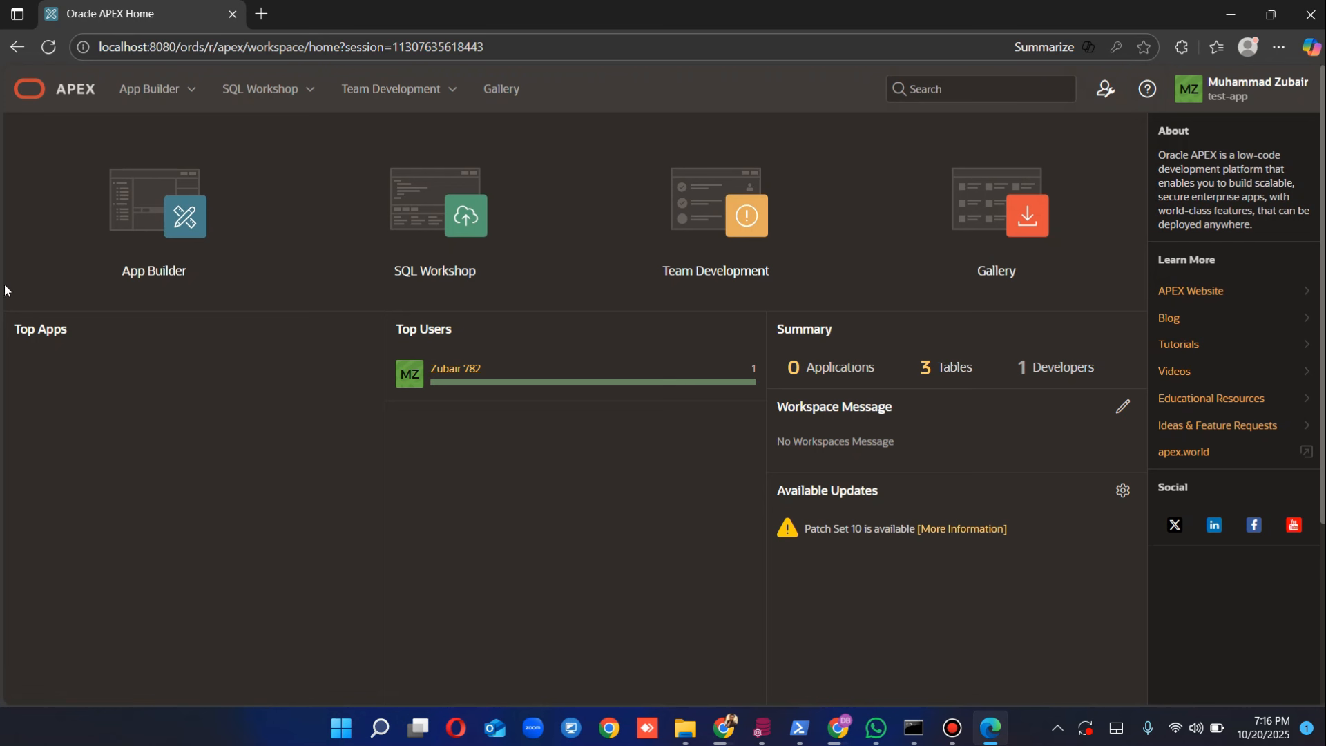
left_click(178, 226)
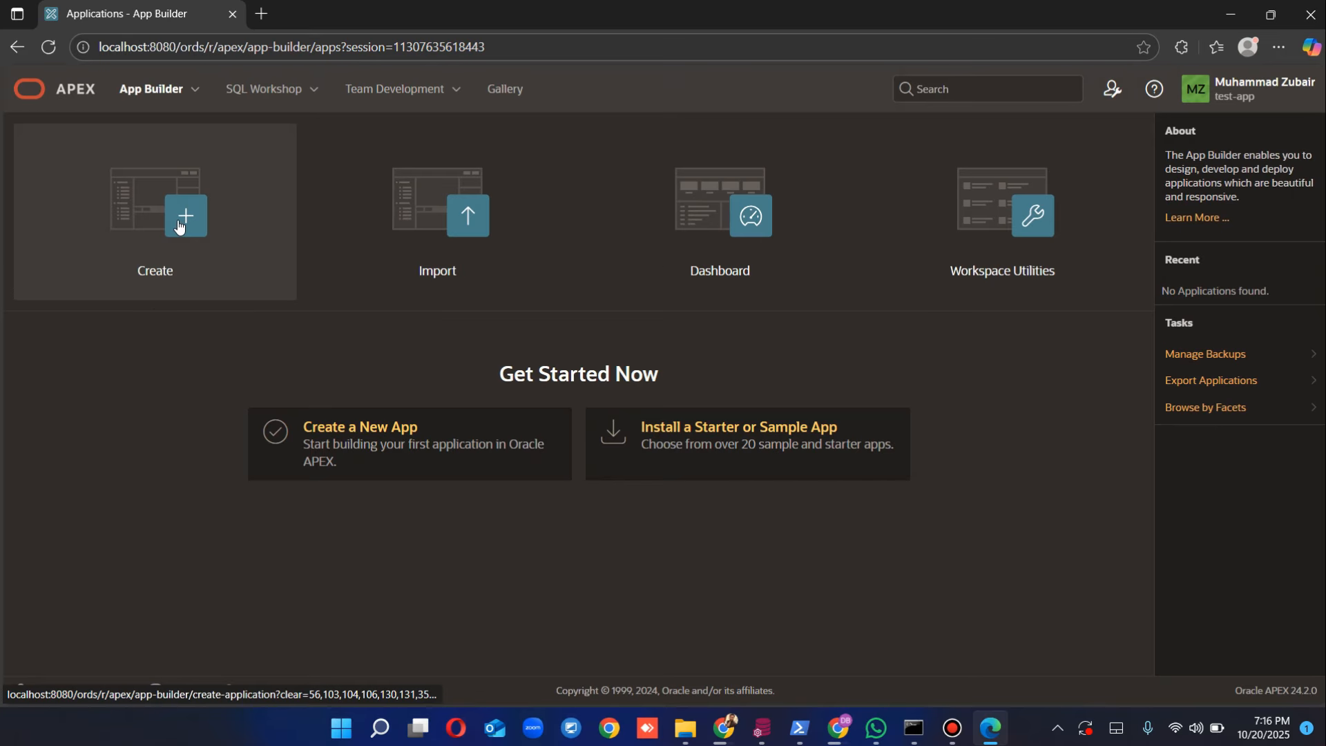
Step: Create a new application named 'Developemnt', keeping the default ID 100
left_click(159, 257)
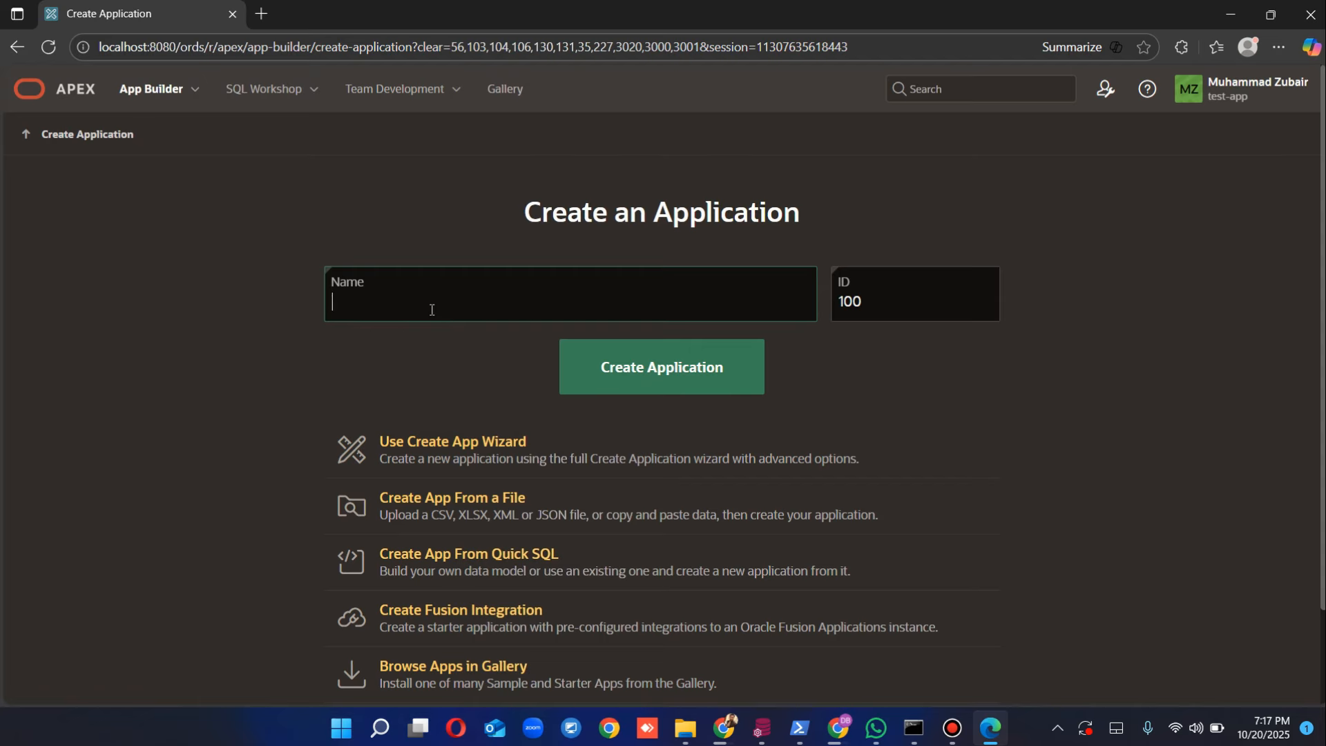
type("Developemnt")
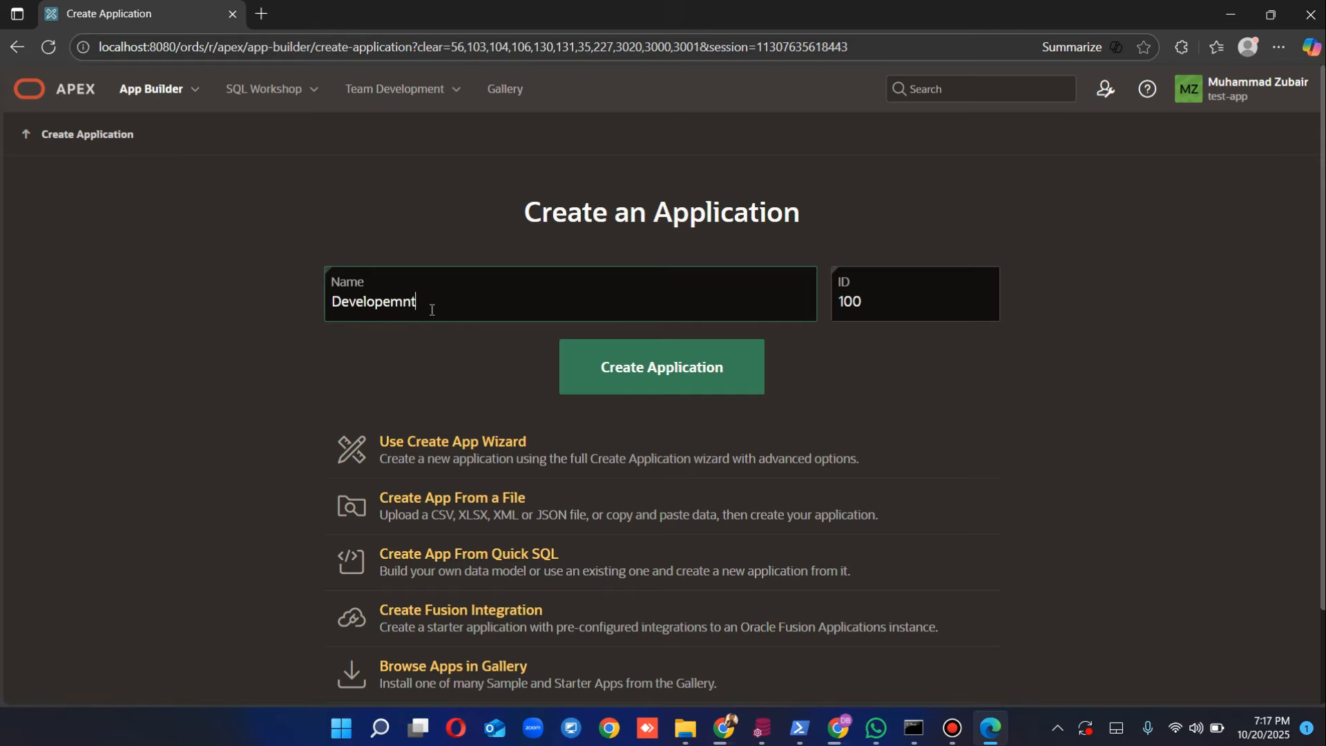
left_click(643, 367)
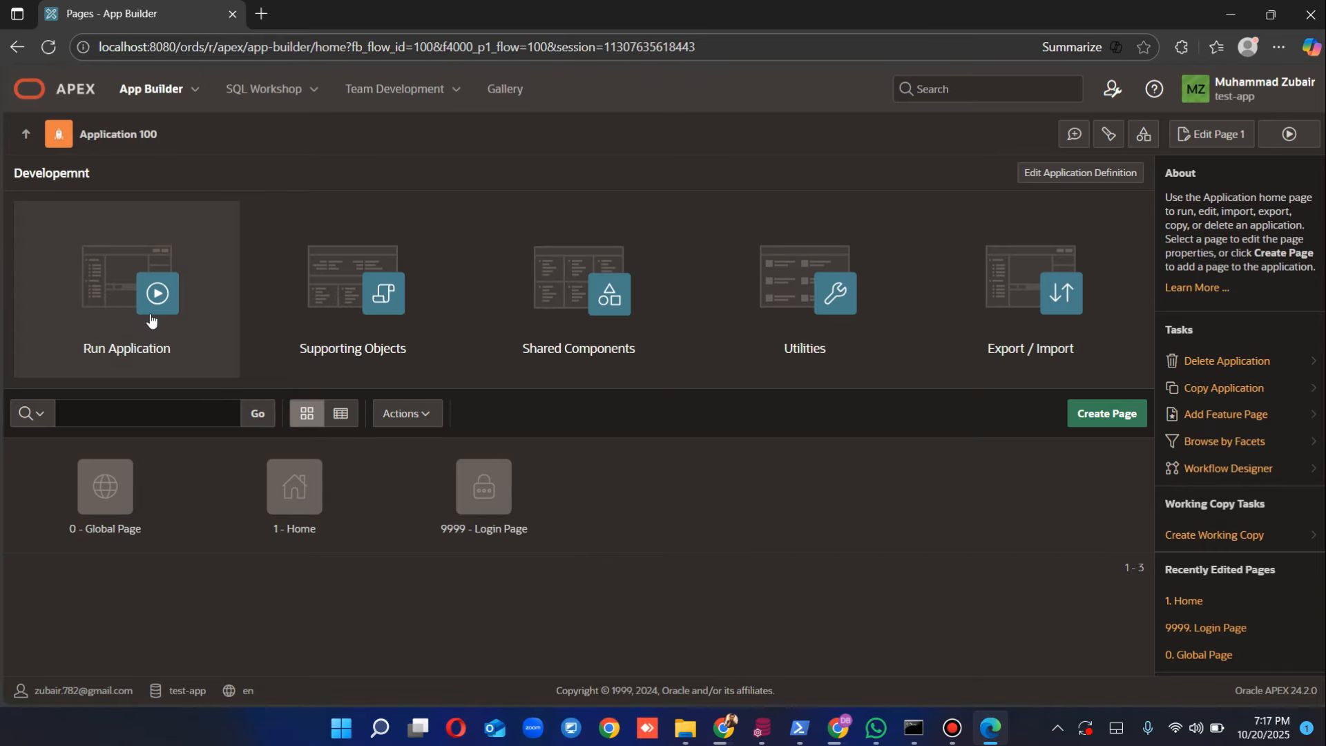
Step: Run the Developemnt app and sign in with the suggested username and the account password
left_click(151, 318)
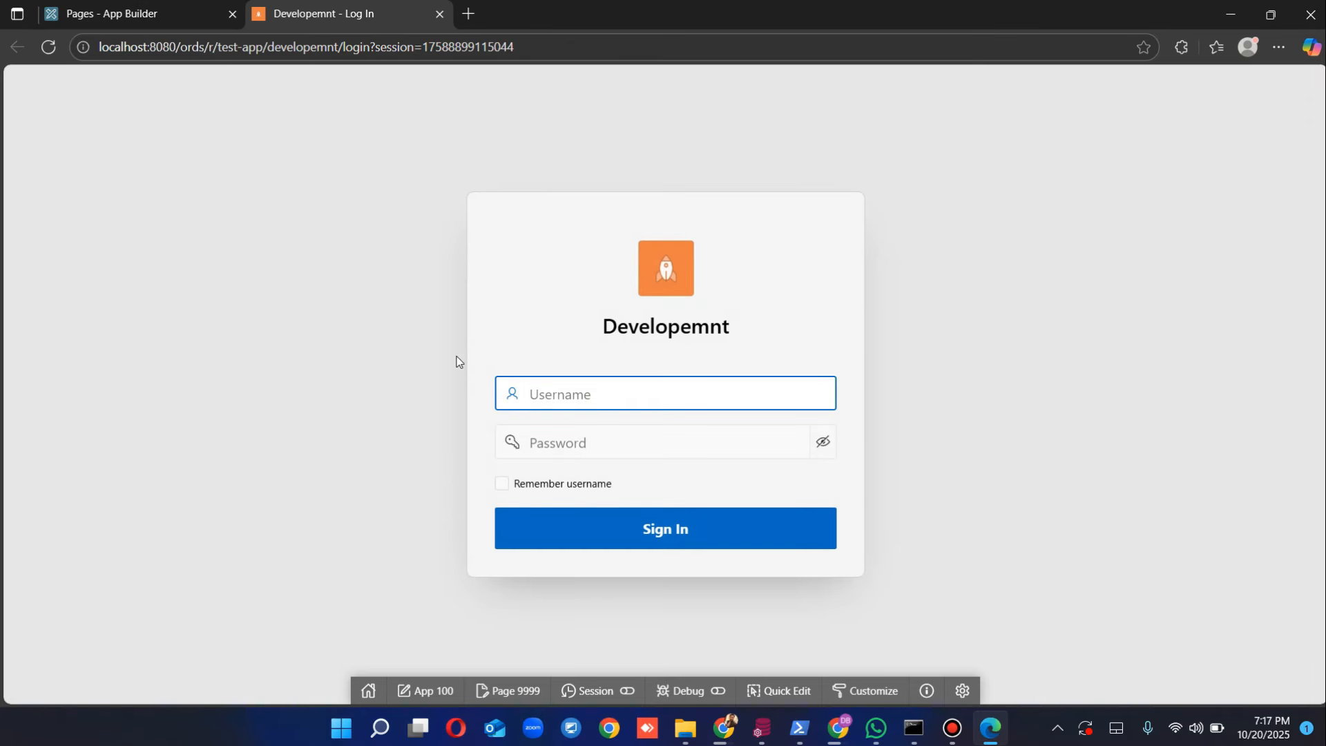
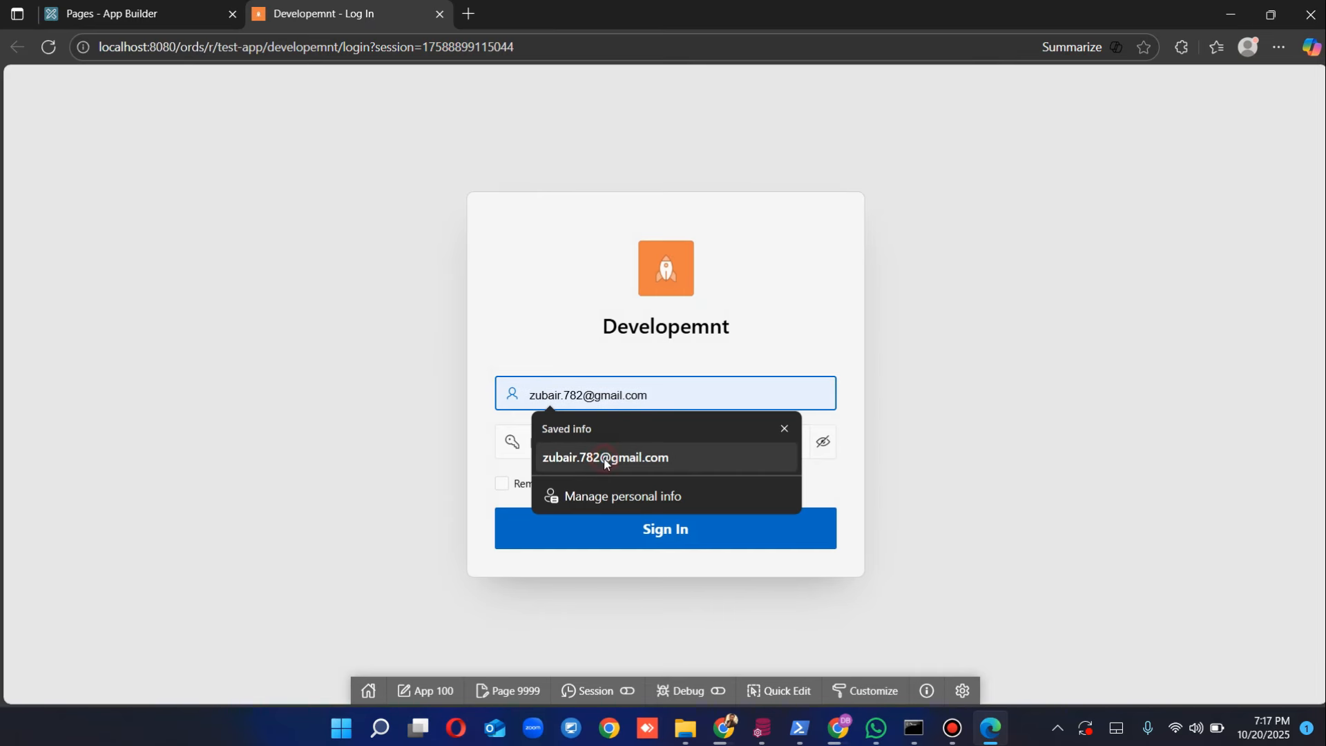
left_click(606, 458)
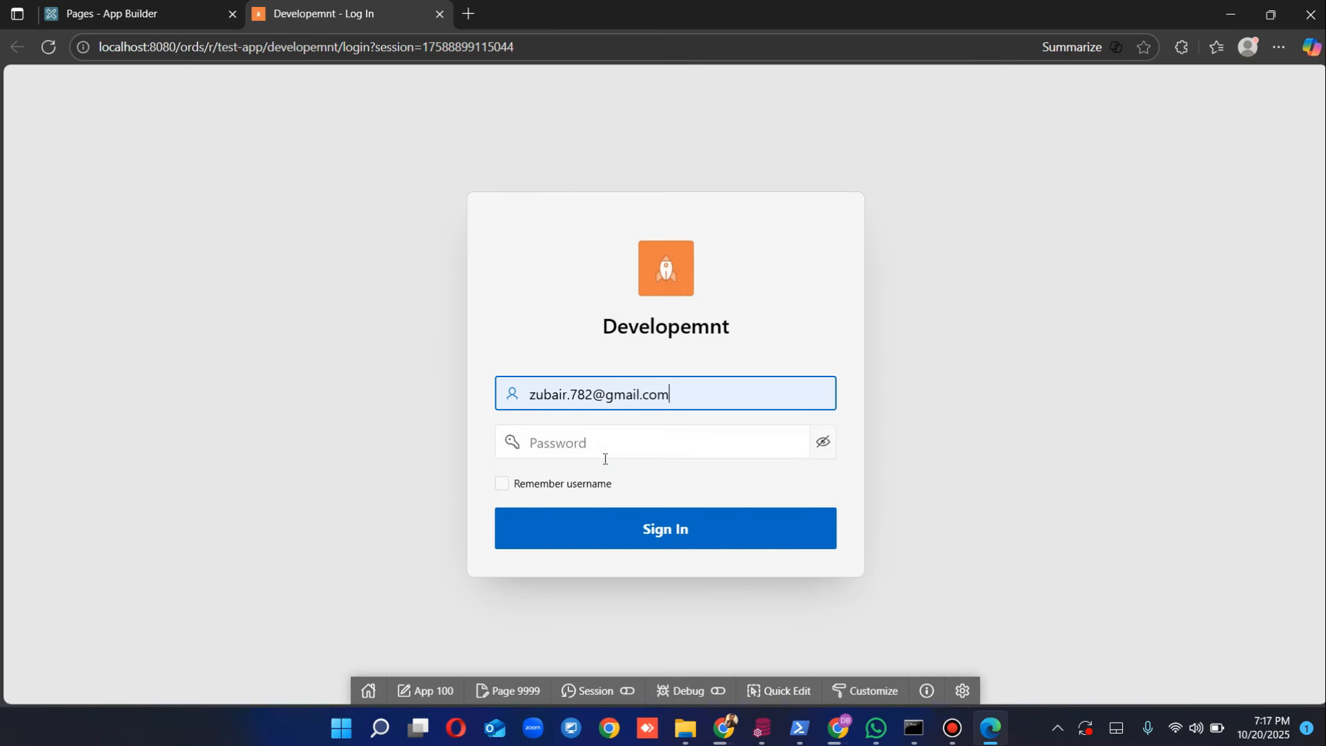
left_click(621, 446)
type("•••••••••")
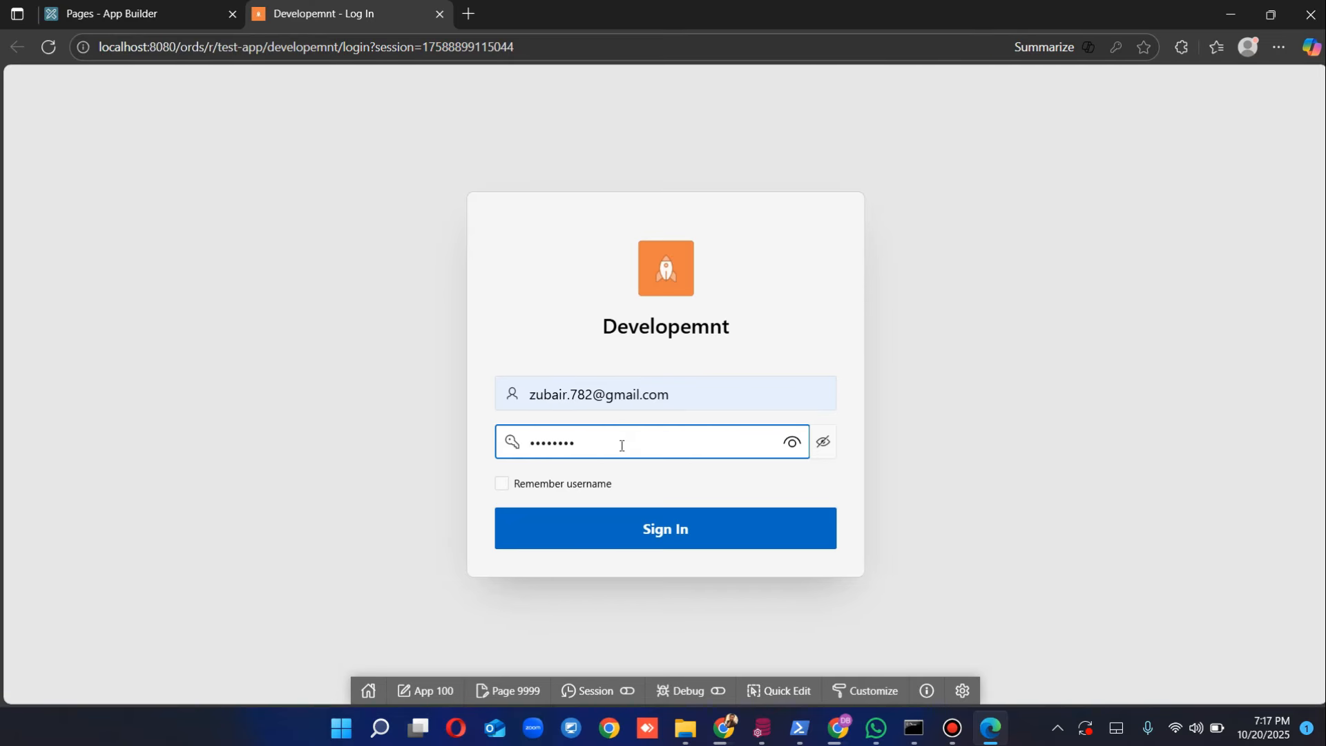
type("•••••")
left_click(636, 536)
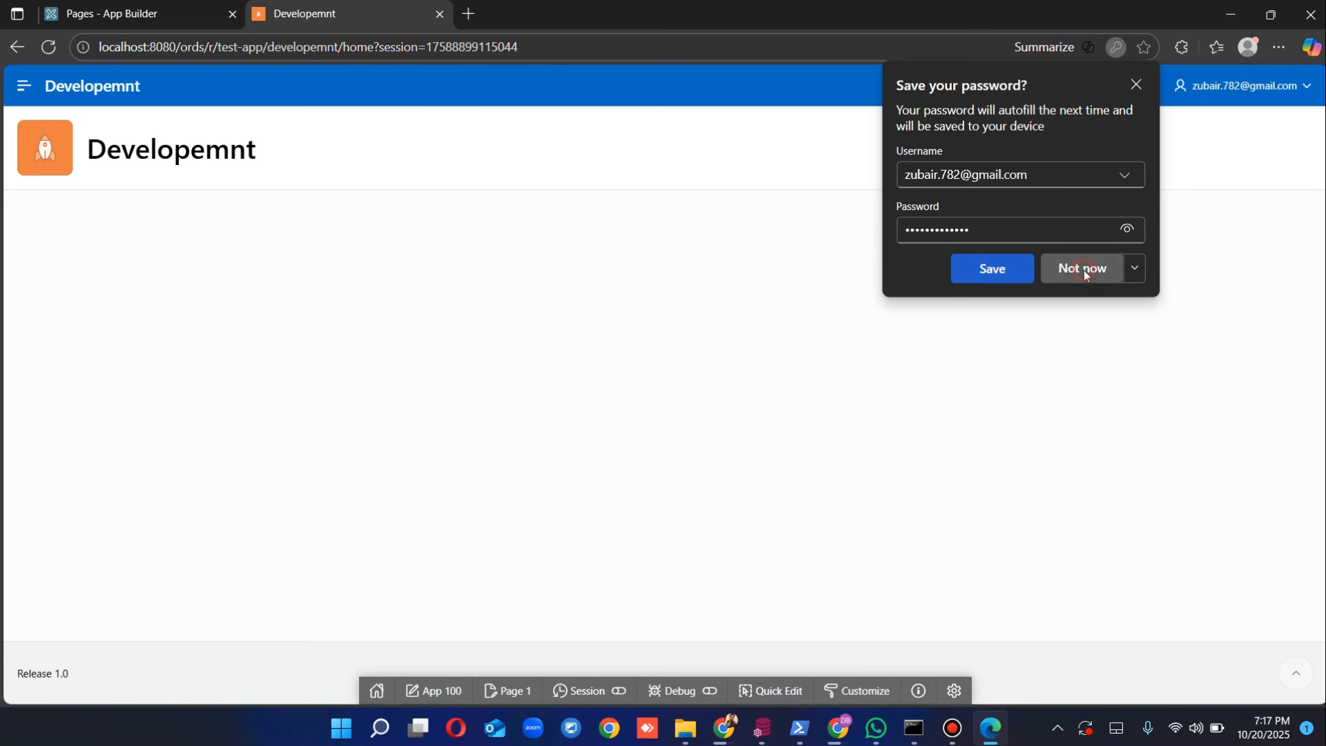
Step: Dismiss the save-password offer, open the navigation sidebar, then sign out via the user menu
left_click(1082, 269)
left_click(25, 88)
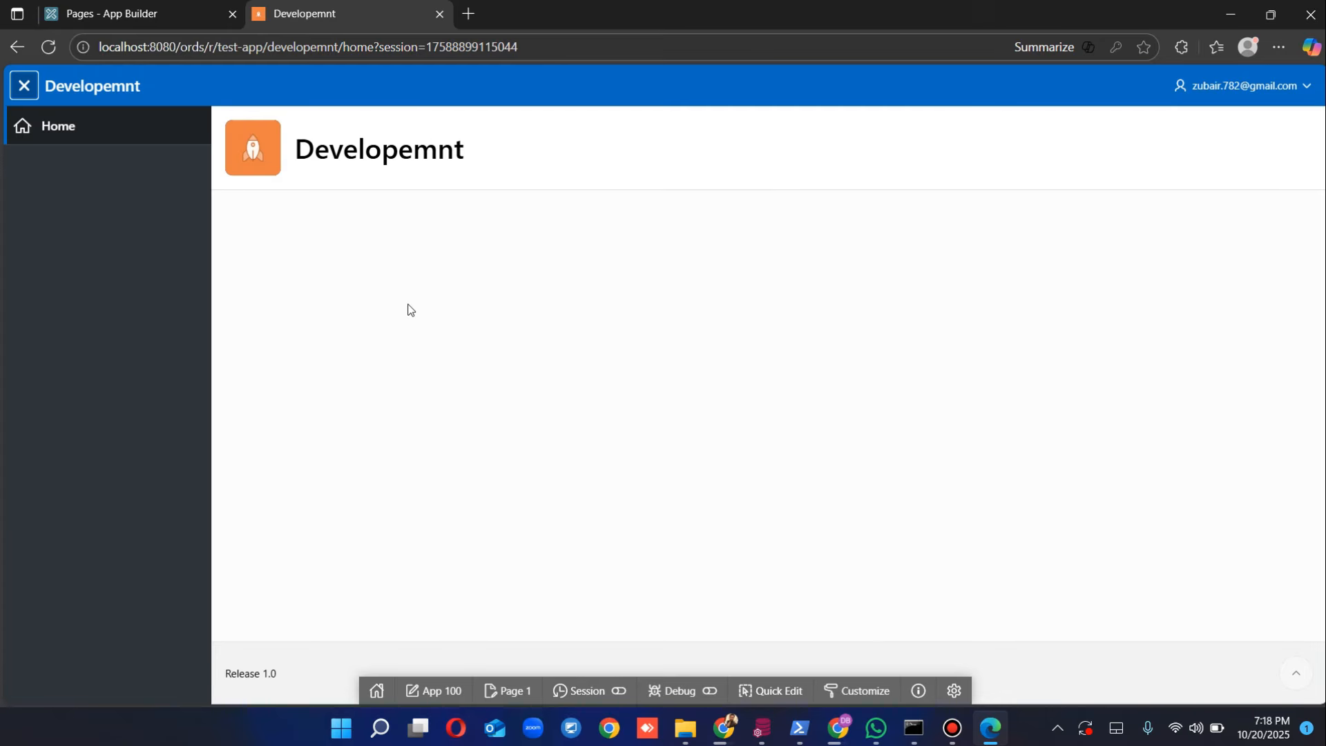
left_click(1302, 91)
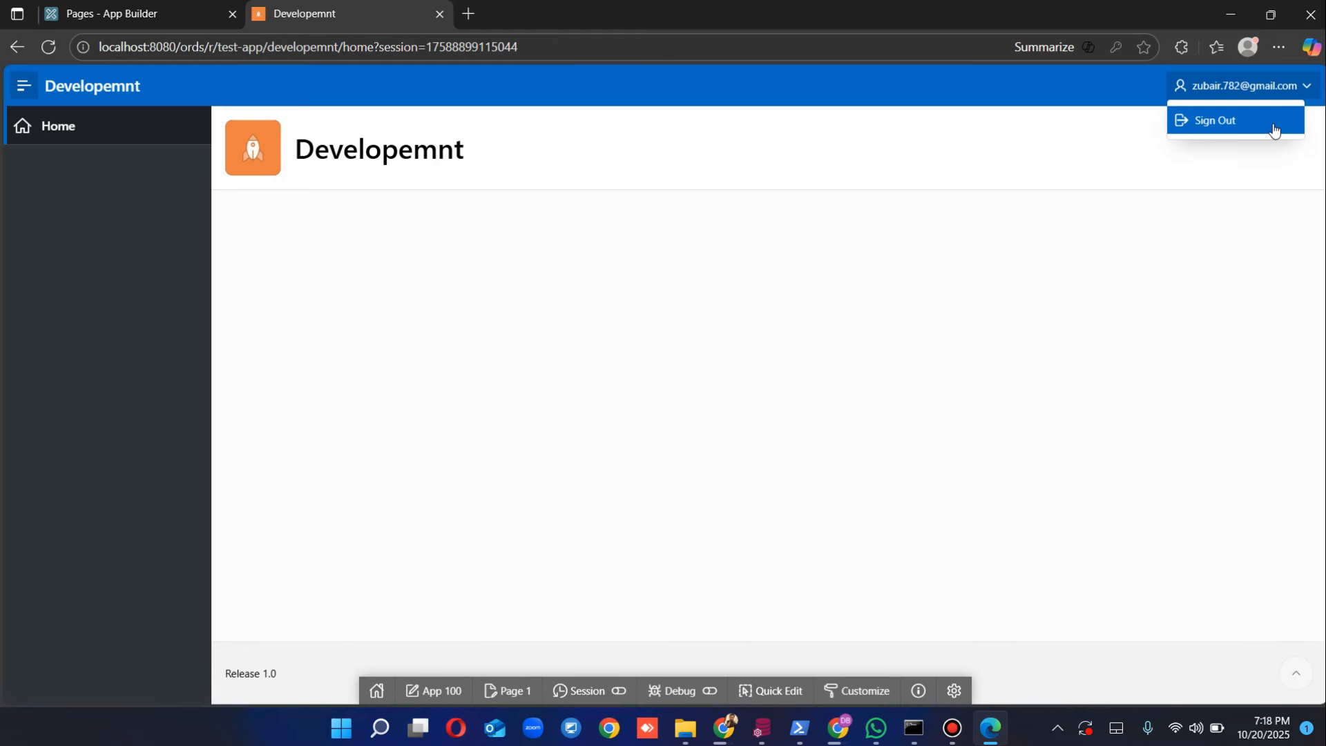
left_click(1274, 122)
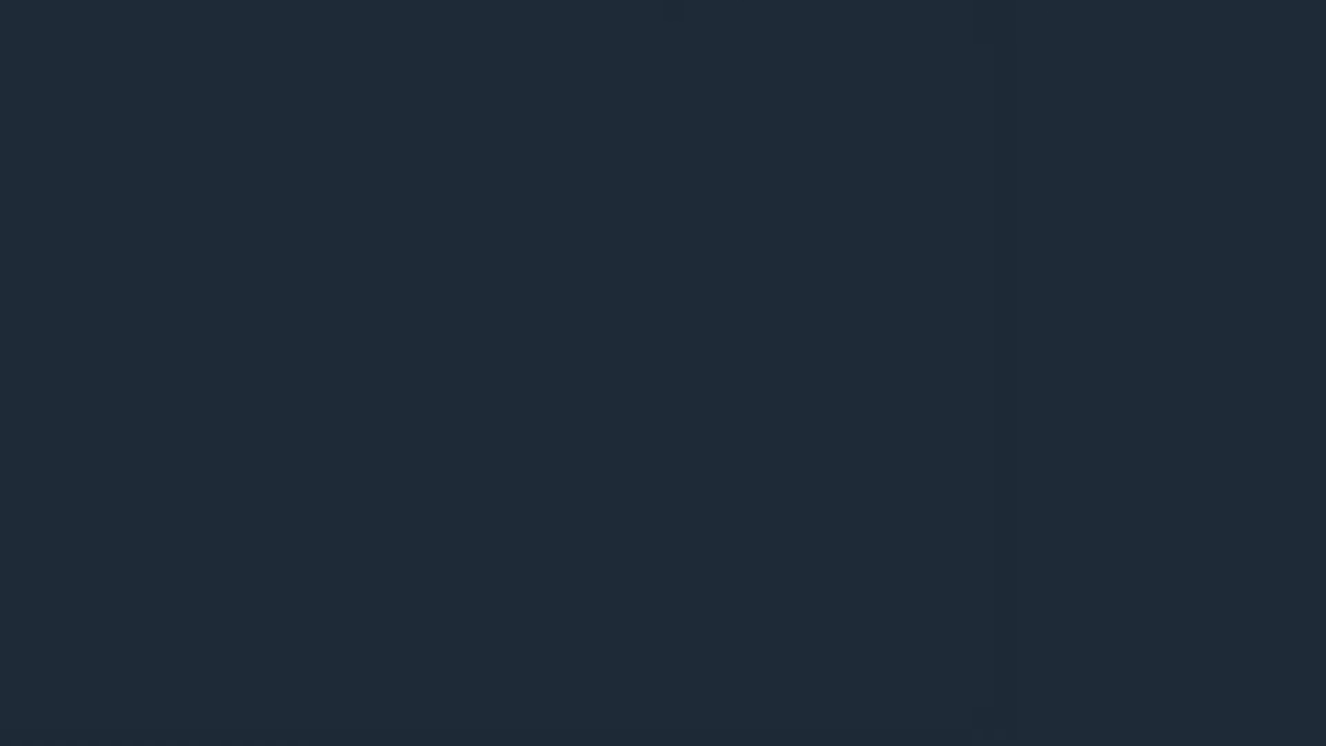